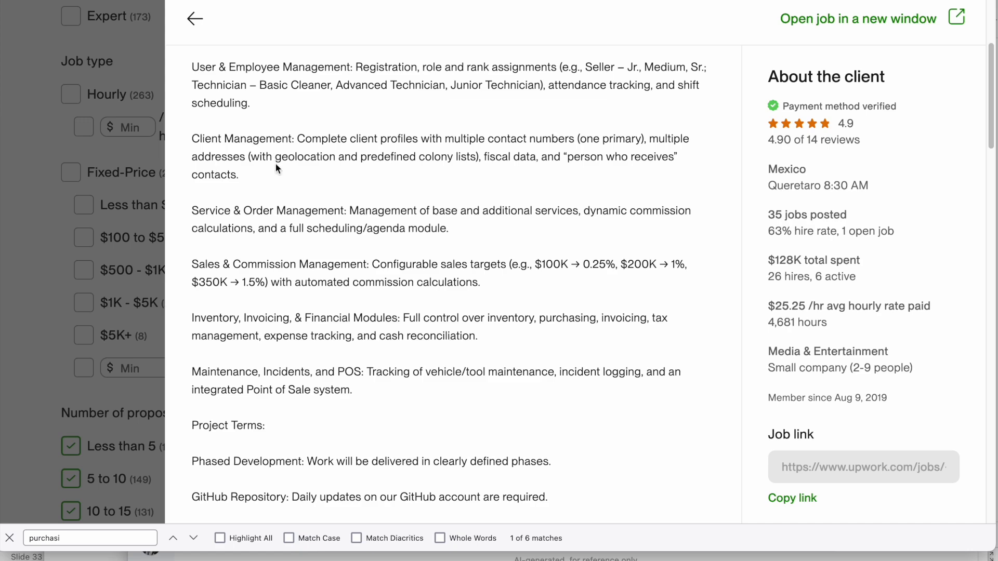
# Switch to PowerPoint and show the ERP System Details slide
pyautogui.press('super+Tab')
pyautogui.press('super+Tab')
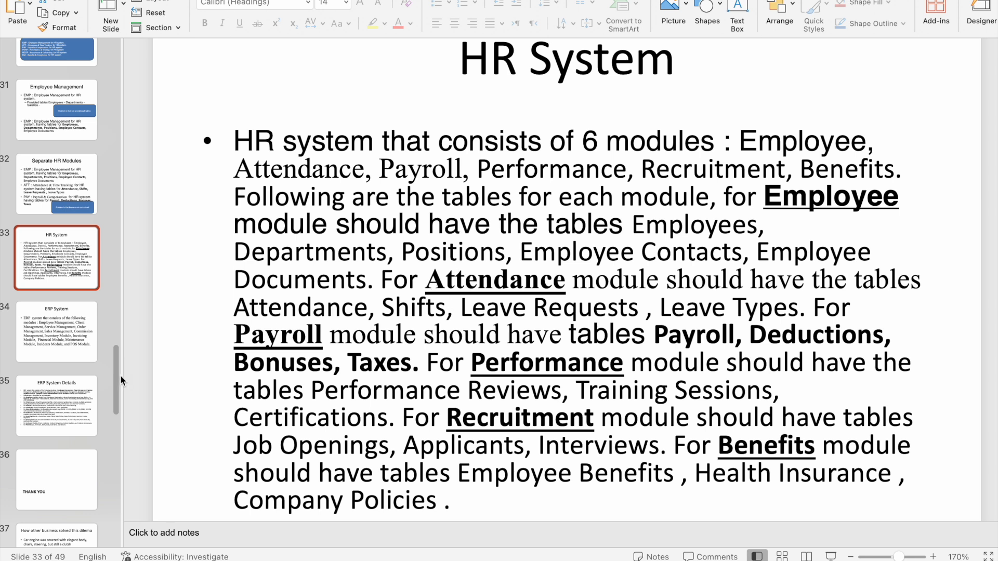
pyautogui.click(73, 398)
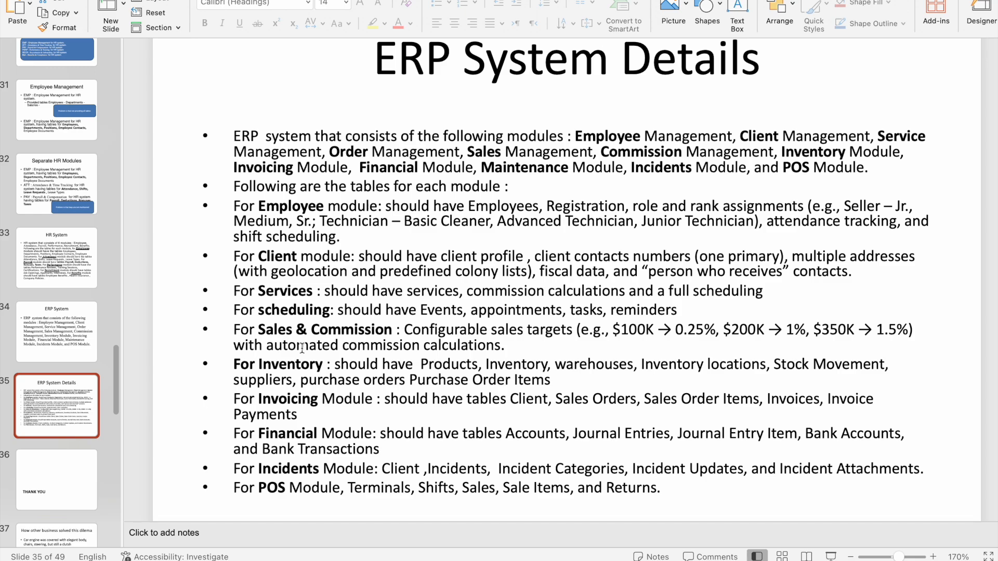
# Switch to AppGen in the browser and save a new application with ID ERP and name ERP in the Default Workspace
pyautogui.press('super+Tab')
pyautogui.click(107, 35)
pyautogui.click(486, 324)
pyautogui.click(433, 157)
pyautogui.write('er')
pyautogui.press('BackSpace')
pyautogui.press('BackSpace')
pyautogui.press('BackSpace')
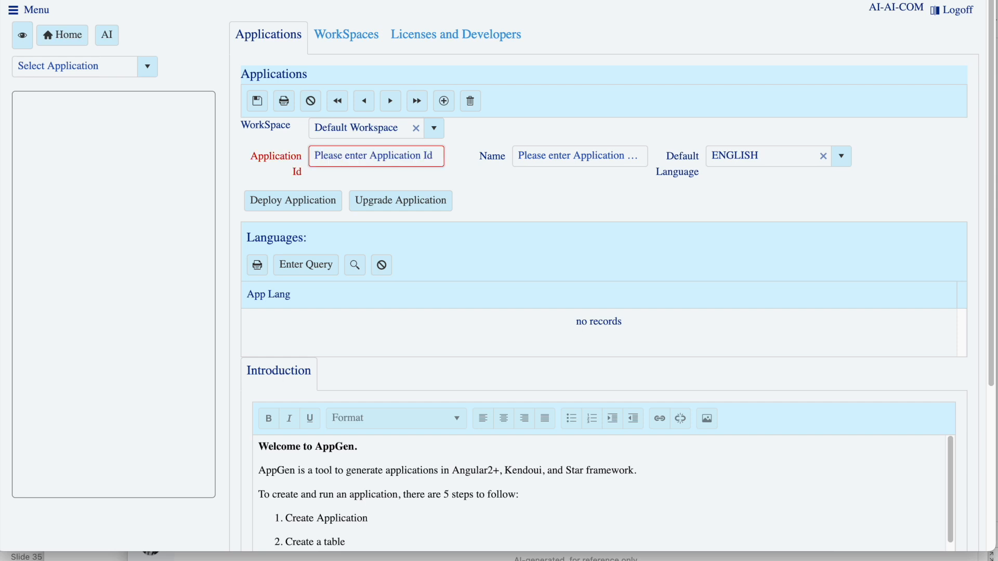
pyautogui.write('ERP')
pyautogui.press('Tab')
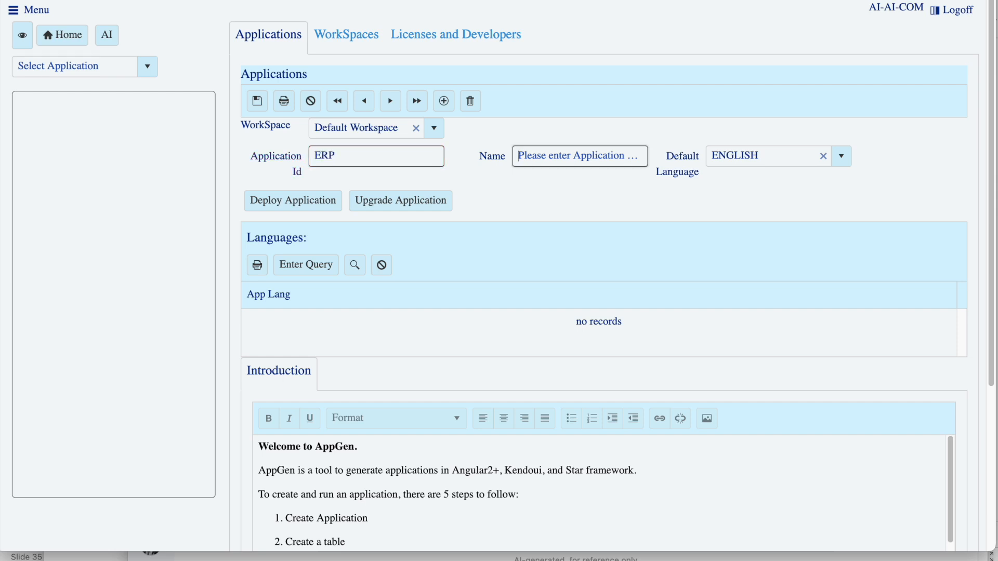
pyautogui.write('ERP')
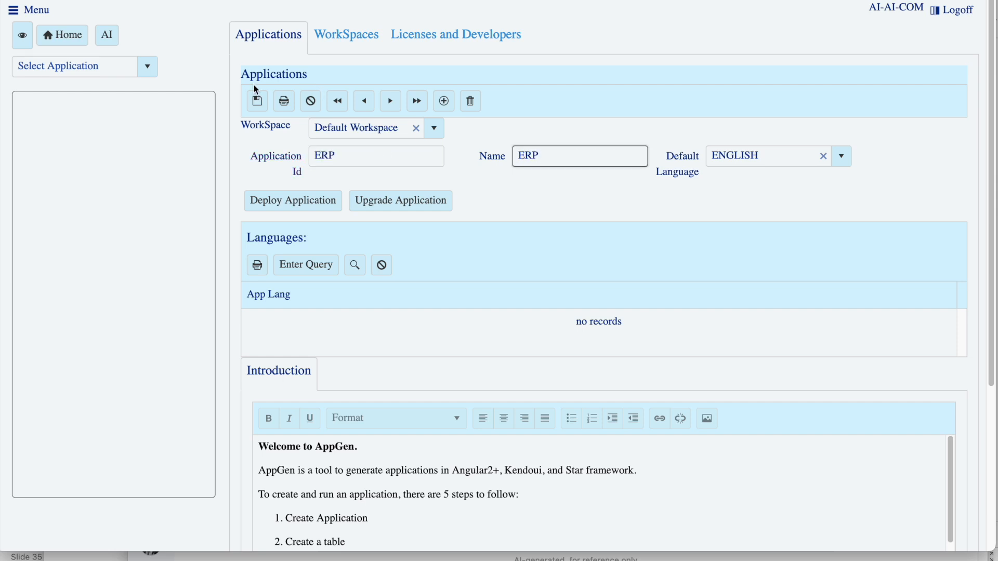
pyautogui.click(258, 101)
# Open the AI Assistant with the Less option enabled, and copy the full body text of PowerPoint's ERP System Details slide
pyautogui.click(113, 37)
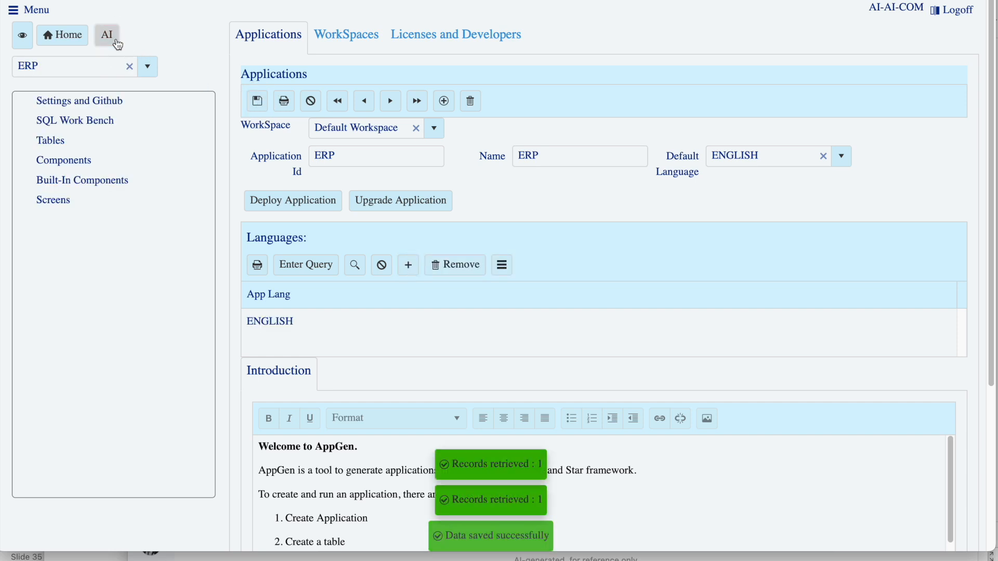
pyautogui.click(276, 63)
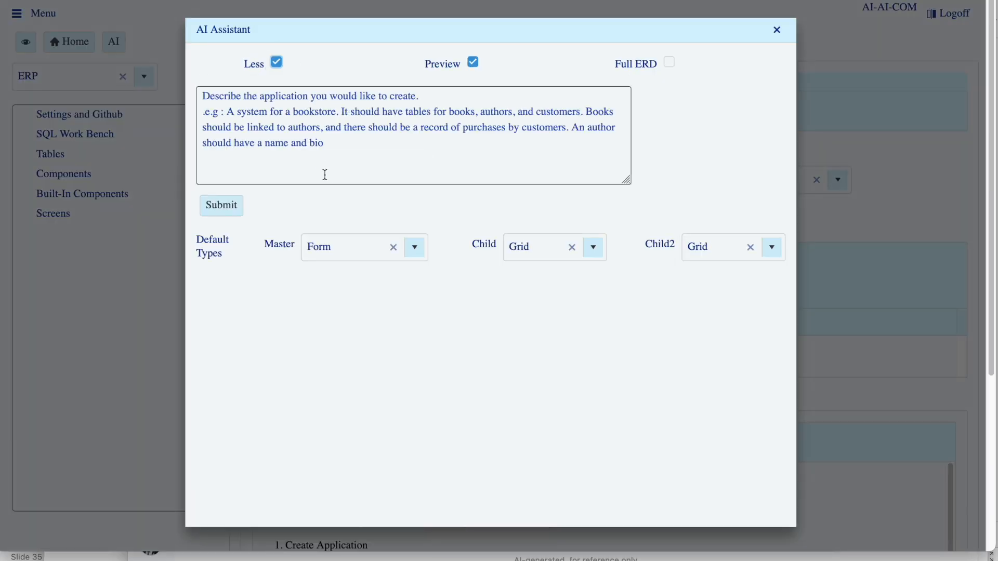
pyautogui.press('super+Tab')
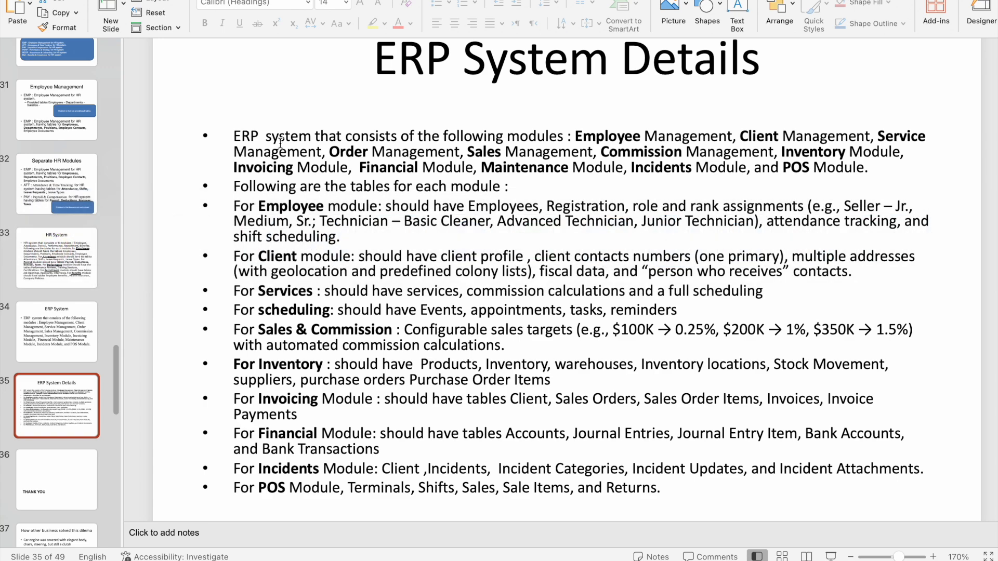
pyautogui.click(253, 135)
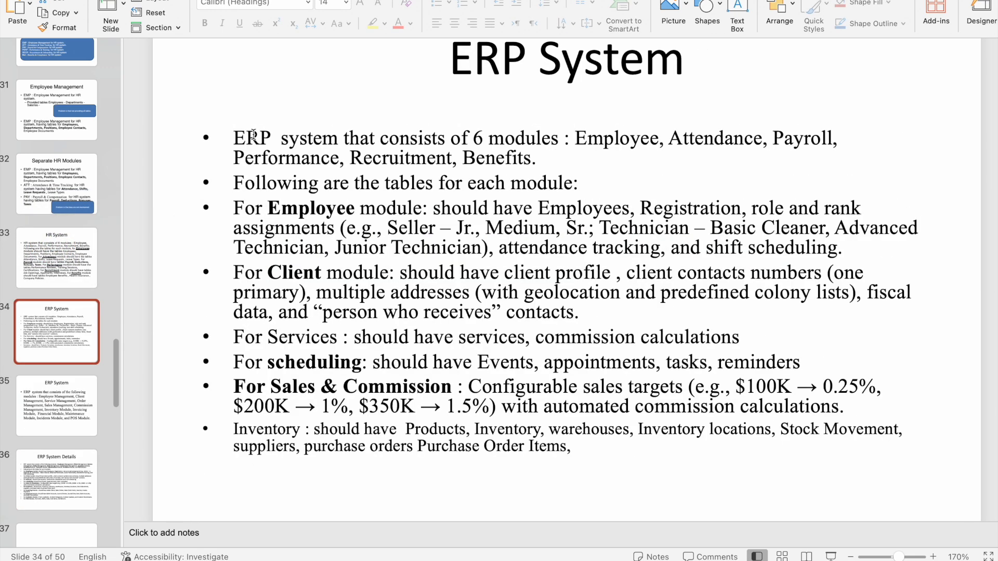
pyautogui.press('super+a')
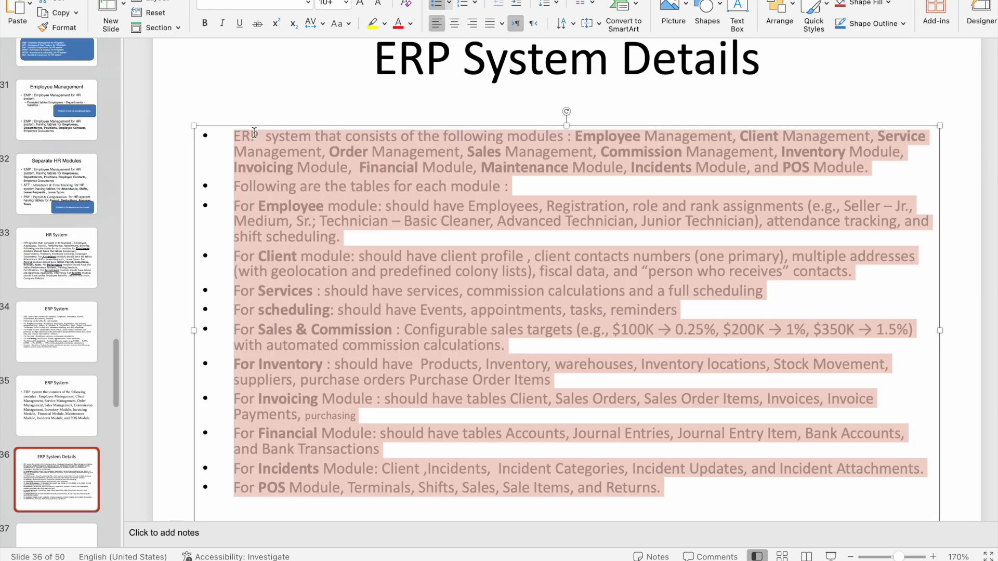
pyautogui.press('super+c')
# Switch back to AppGen, submit the copied slide text as the AI Assistant's application description, and enlarge the response box
pyautogui.press('super+Tab')
pyautogui.click(243, 127)
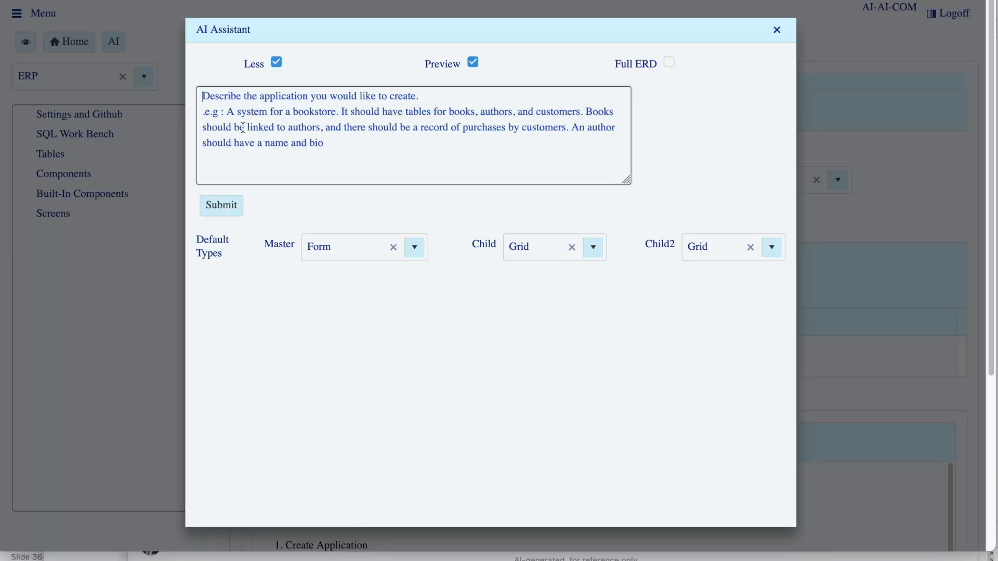
pyautogui.press('super+v')
pyautogui.click(226, 208)
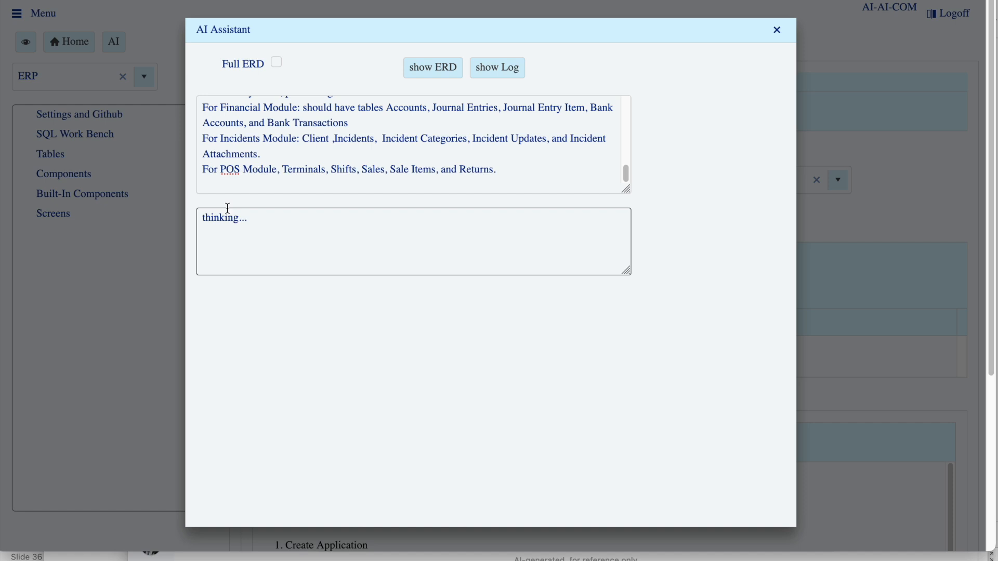
pyautogui.moveTo(627, 271); pyautogui.dragTo(678, 370)
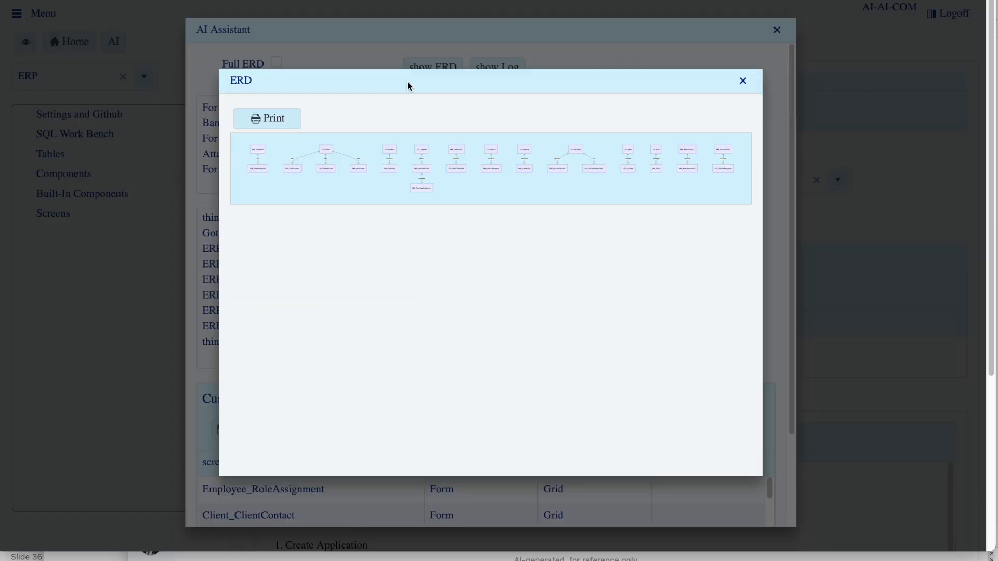
# Open the generated ERD in print view, examine its tables and relationships up close, and close the diagram
pyautogui.click(263, 120)
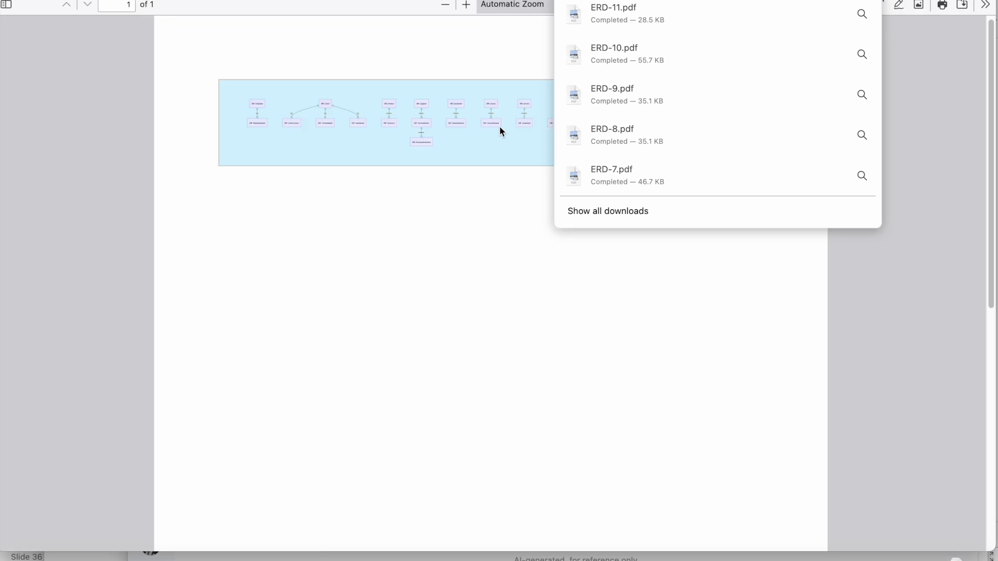
pyautogui.click(464, 216)
pyautogui.click(467, 6)
pyautogui.click(467, 6)
pyautogui.click(467, 6)
pyautogui.click(467, 7)
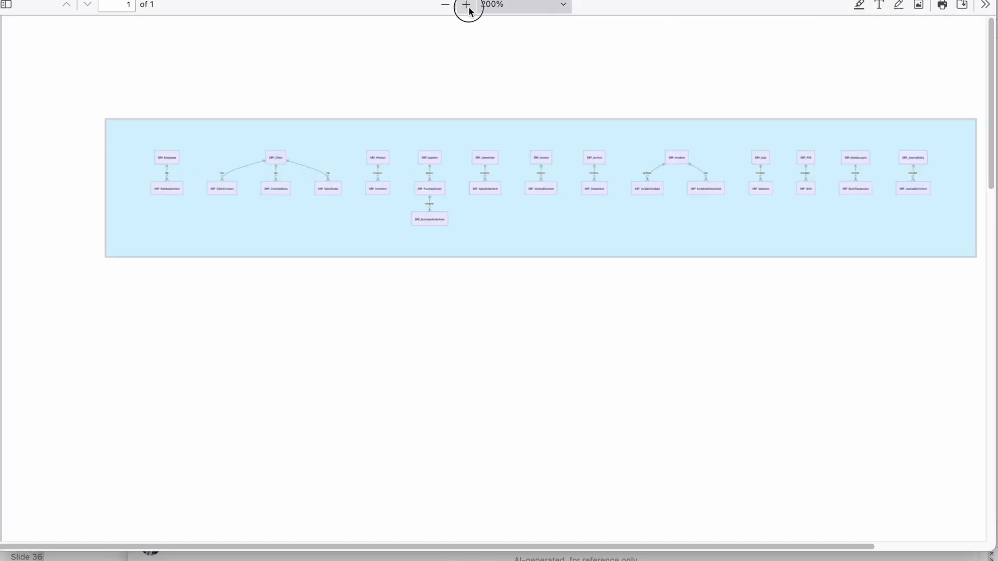
pyautogui.click(466, 5)
pyautogui.click(466, 5)
pyautogui.click(466, 5)
pyautogui.click(466, 6)
pyautogui.click(467, 5)
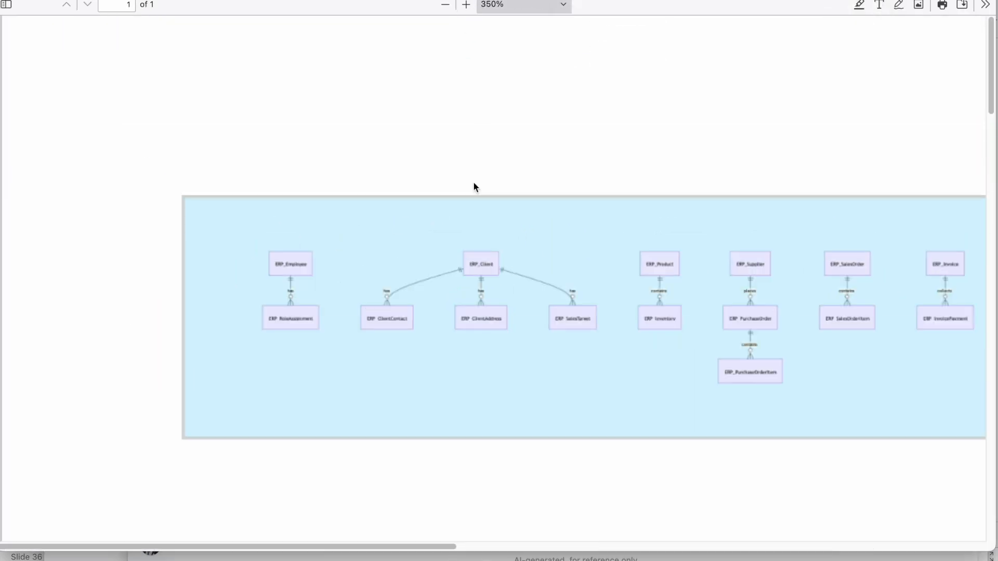
pyautogui.click(467, 5)
pyautogui.click(466, 5)
pyautogui.click(466, 5)
pyautogui.click(466, 5)
pyautogui.moveTo(274, 547); pyautogui.dragTo(403, 536)
pyautogui.click(471, 7)
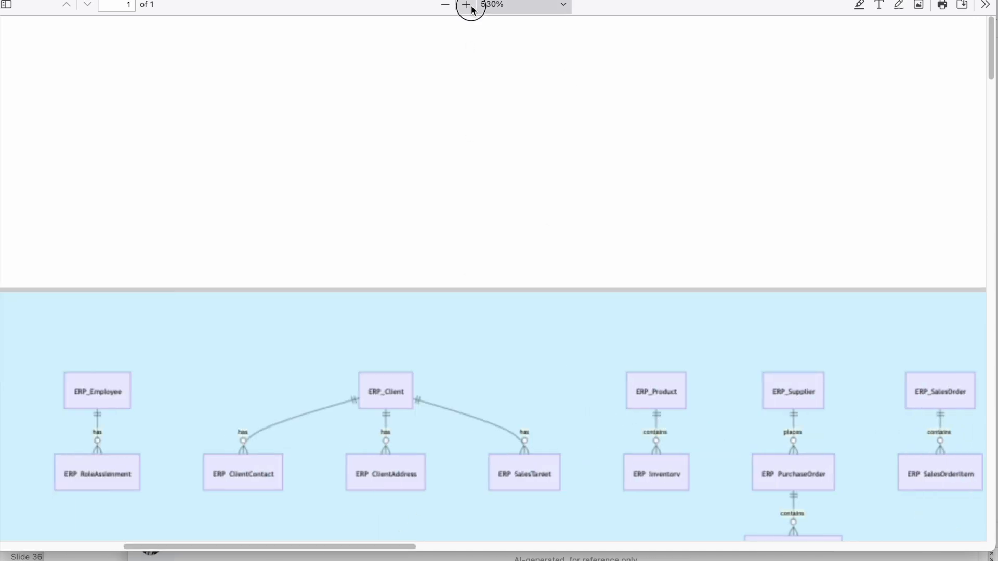
pyautogui.scroll(-3, 442, 322)
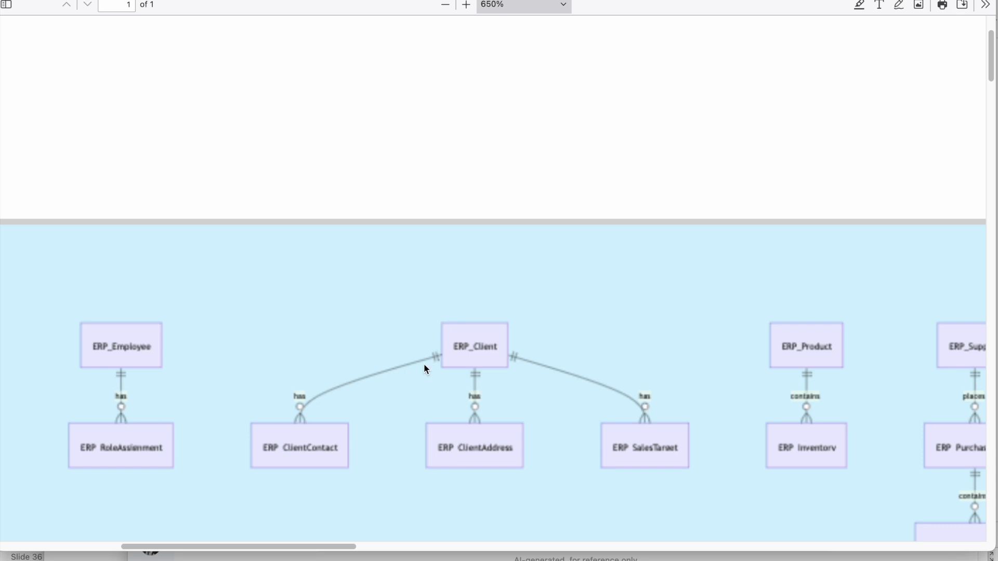
pyautogui.scroll(-3, 425, 366)
pyautogui.moveTo(304, 552); pyautogui.dragTo(475, 550)
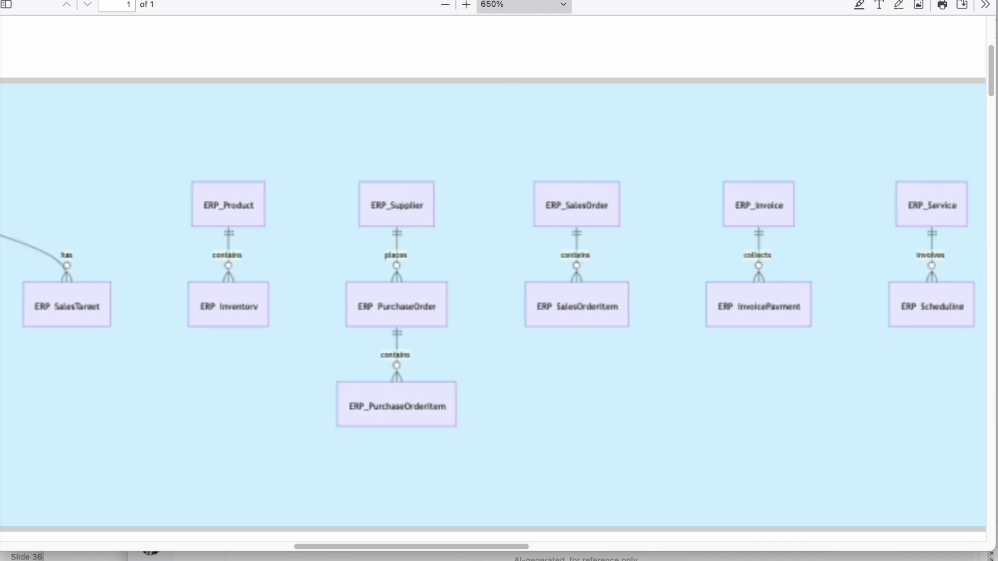
pyautogui.click(414, 0)
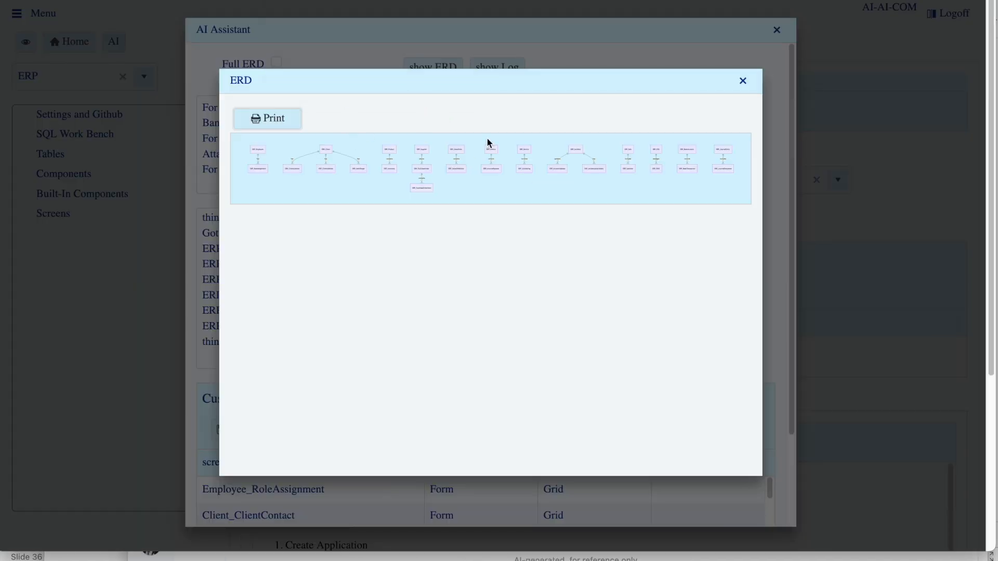
pyautogui.click(743, 83)
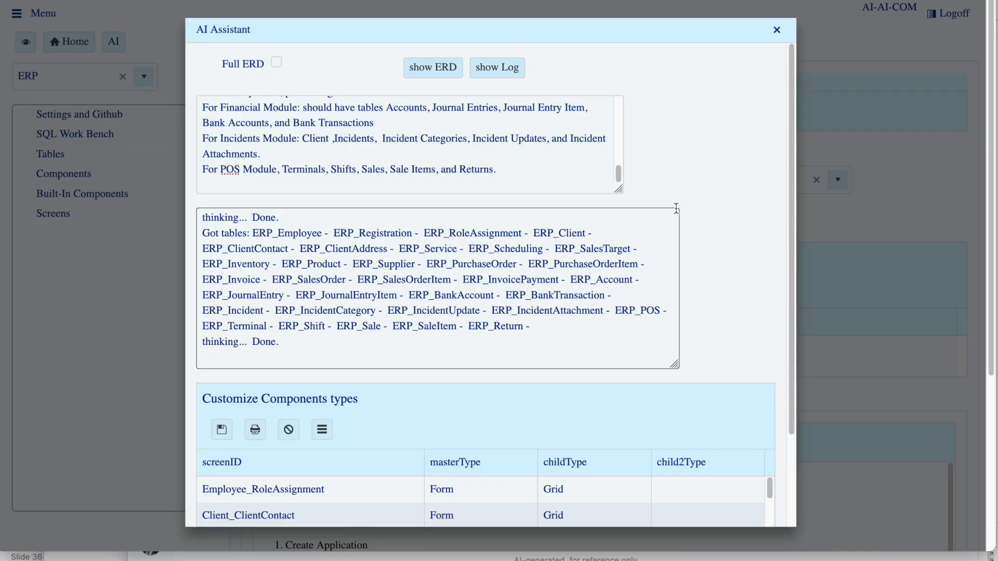
# Set the Employee_RoleAssignment screen's master type to Grid and its child type to Form
pyautogui.scroll(-3, 456, 409)
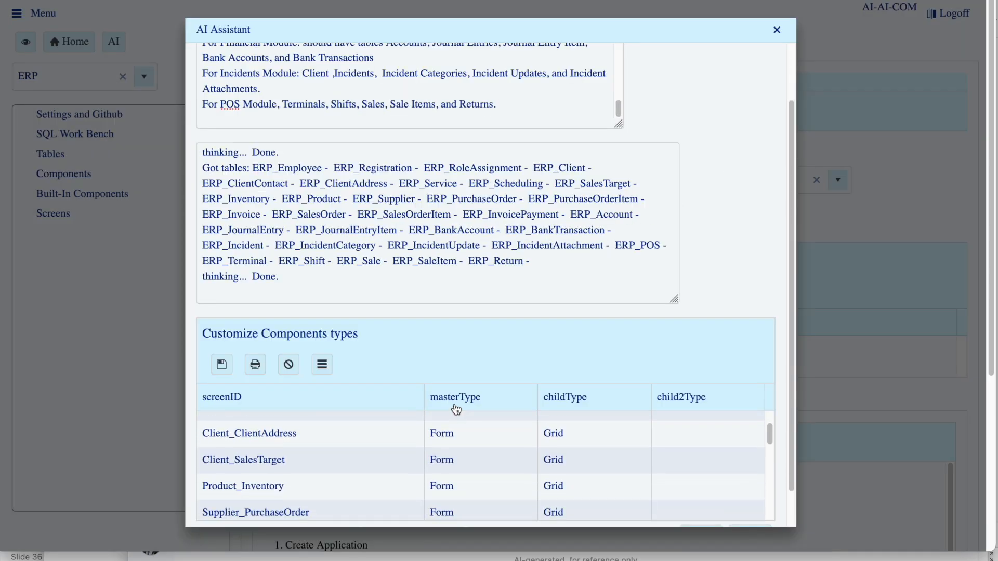
pyautogui.scroll(1, 517, 305)
pyautogui.scroll(-2, 205, 370)
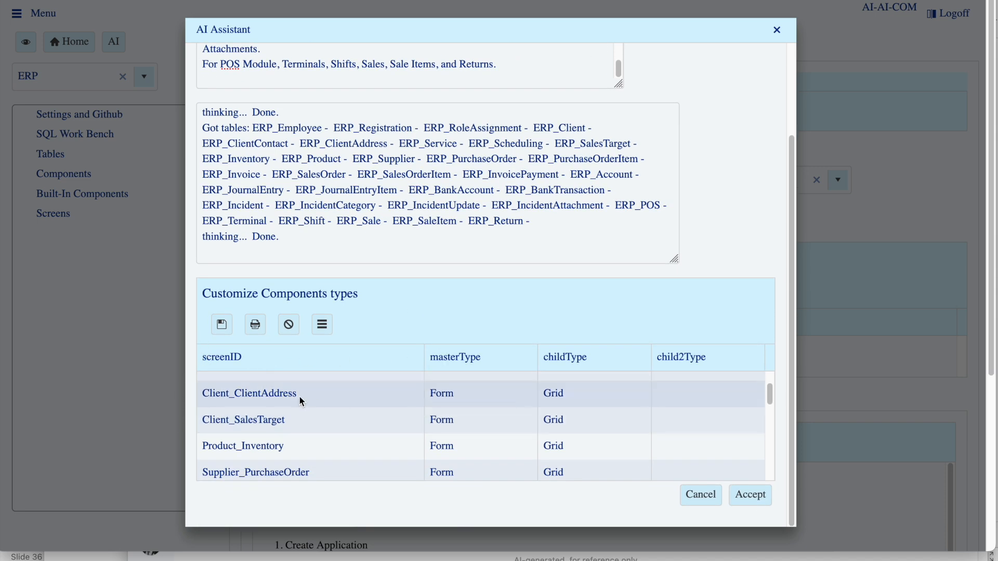
pyautogui.scroll(3, 321, 405)
pyautogui.scroll(1, 429, 420)
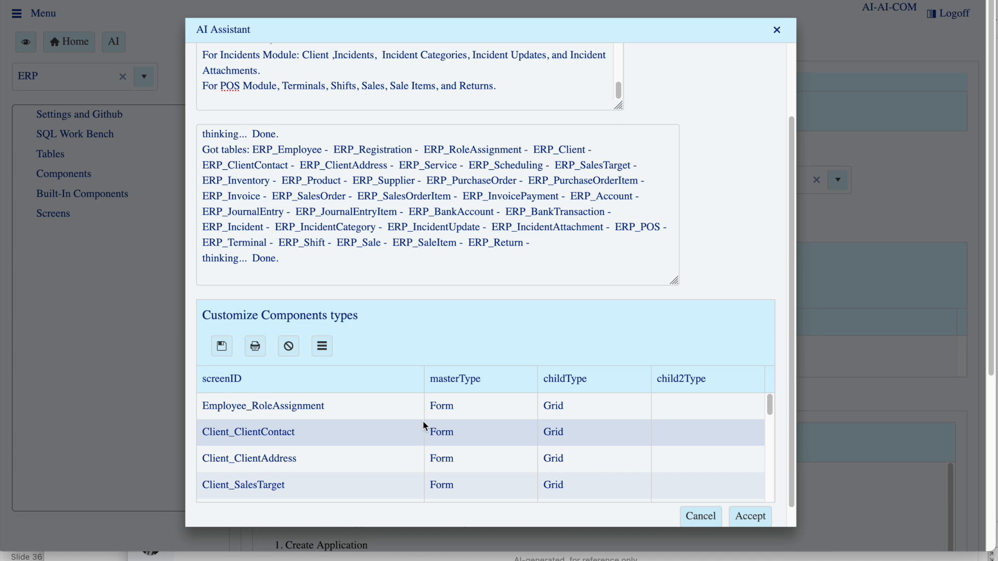
pyautogui.click(468, 414)
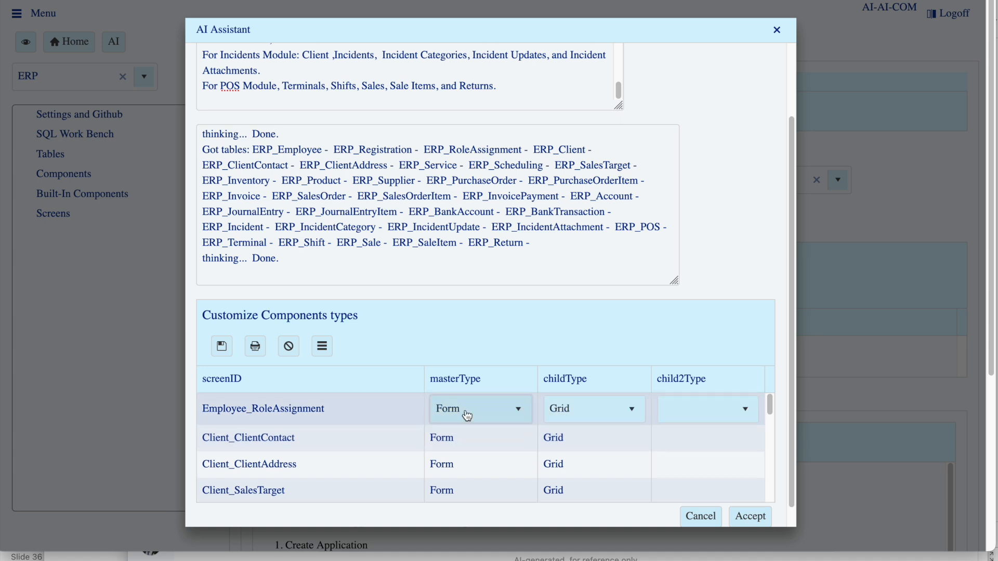
pyautogui.click(467, 414)
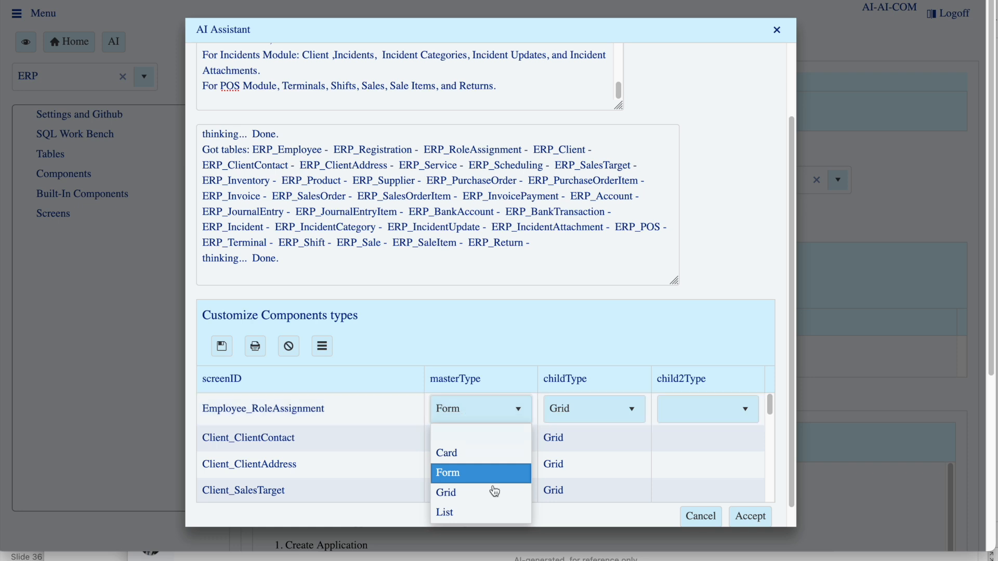
pyautogui.click(468, 492)
pyautogui.click(590, 415)
pyautogui.click(581, 472)
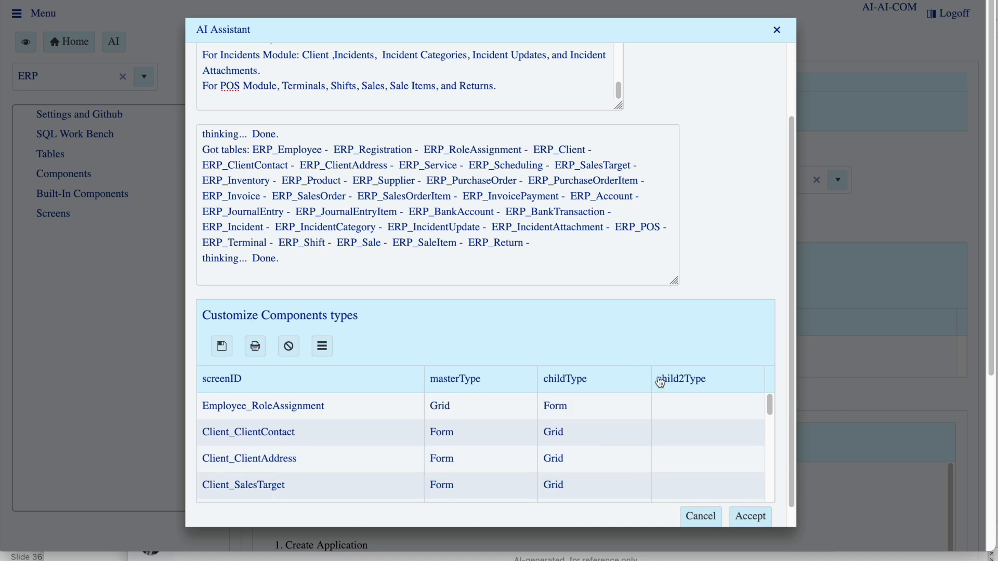
# Accept the component types to generate the application, follow the enlarged generation log until completion, and close the AI Assistant
pyautogui.click(750, 516)
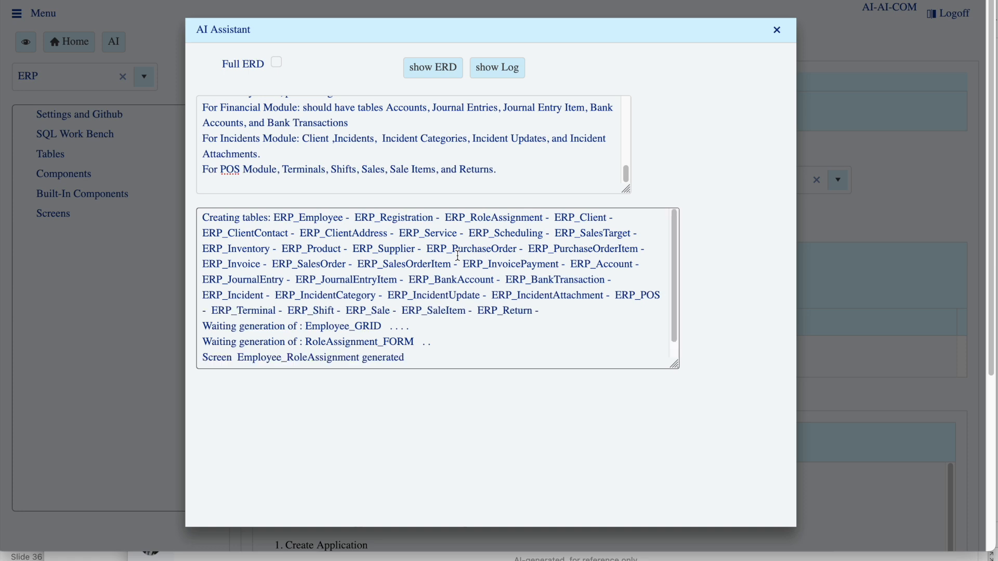
pyautogui.moveTo(675, 365); pyautogui.dragTo(707, 464)
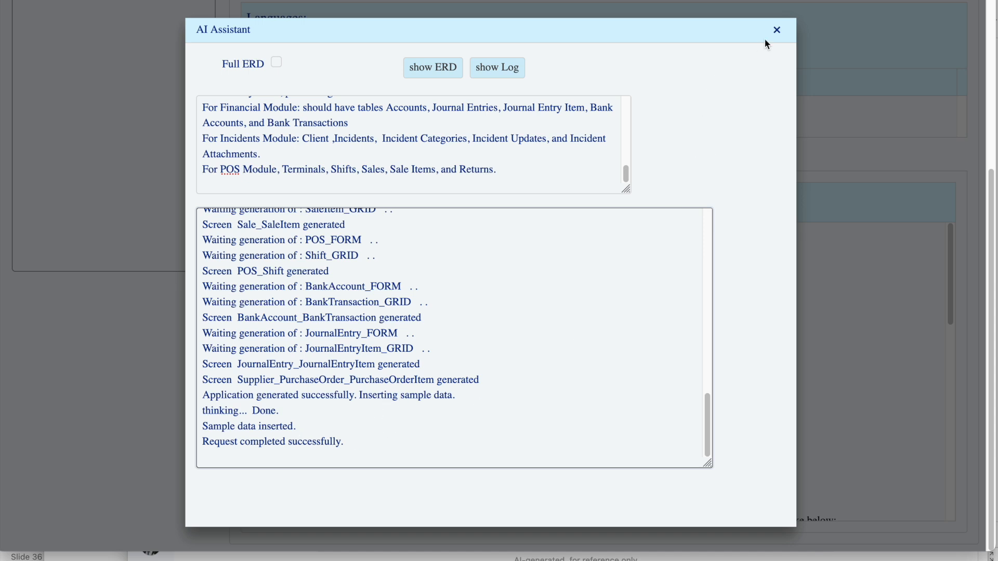
pyautogui.click(777, 35)
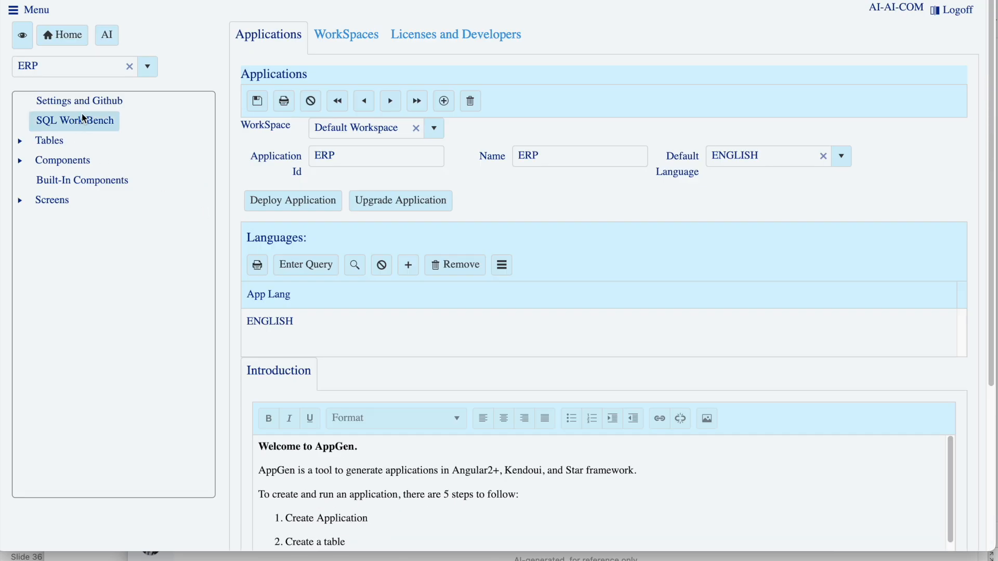
# View the Github options in the ERP application's settings
pyautogui.click(82, 103)
pyautogui.click(320, 88)
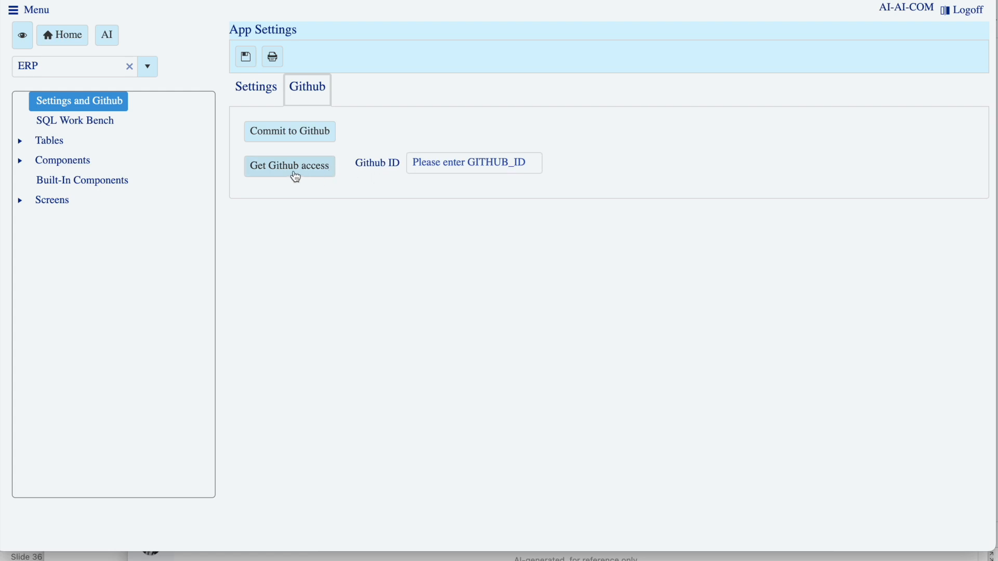
# Examine the column definitions of the ERP_Employee, ERP_Incident and ERP_Client tables, and collapse the table list
pyautogui.click(21, 141)
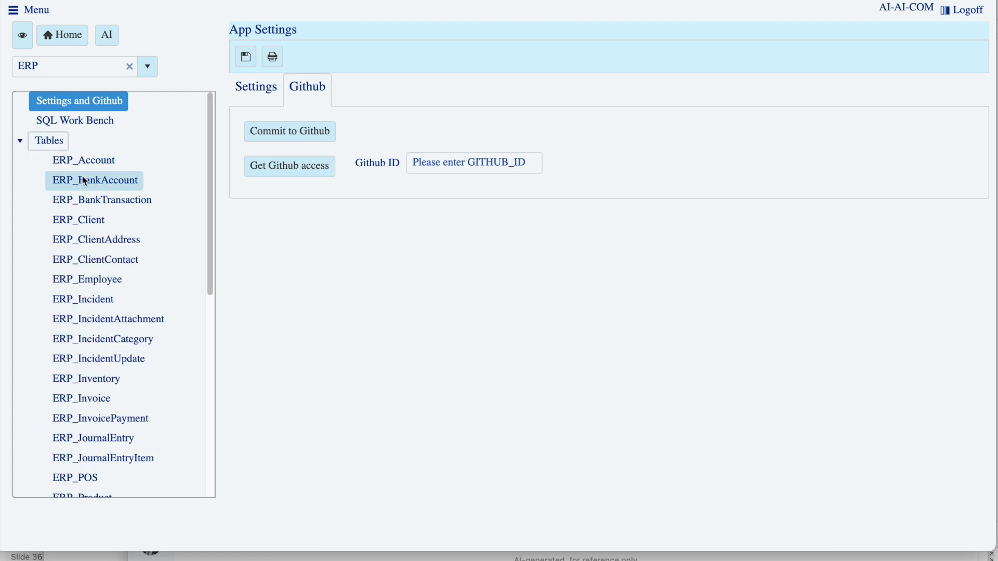
pyautogui.click(89, 281)
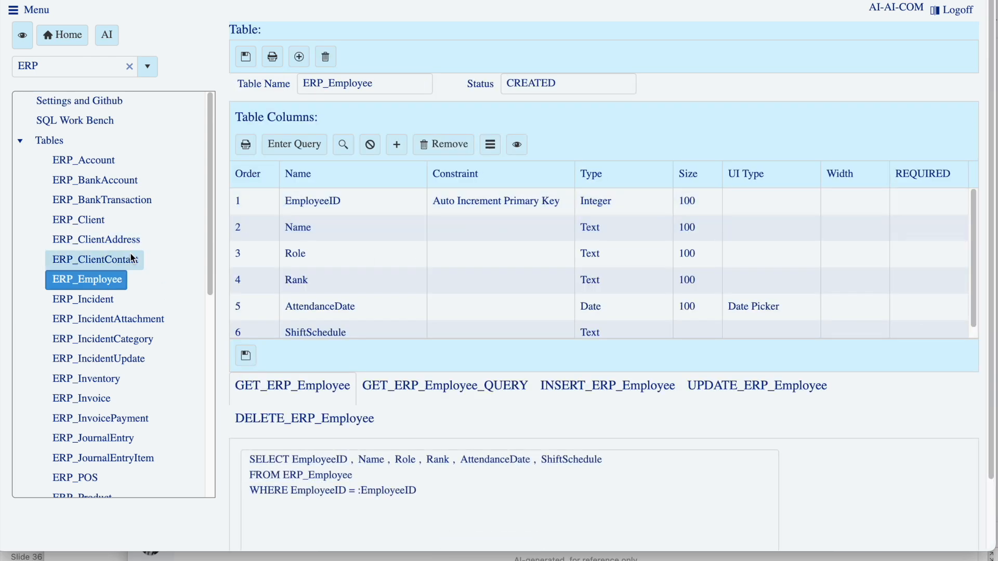
pyautogui.click(105, 306)
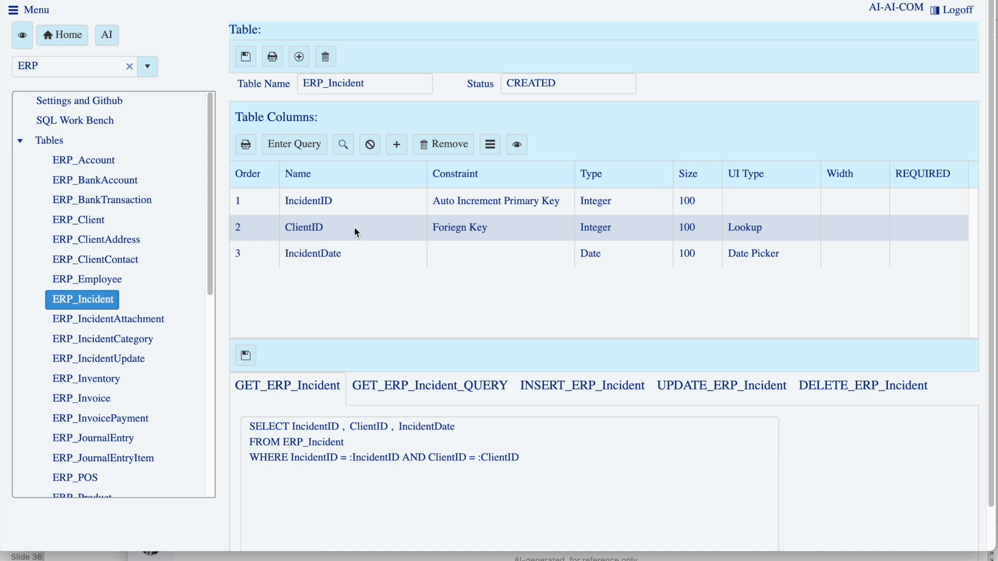
pyautogui.click(95, 223)
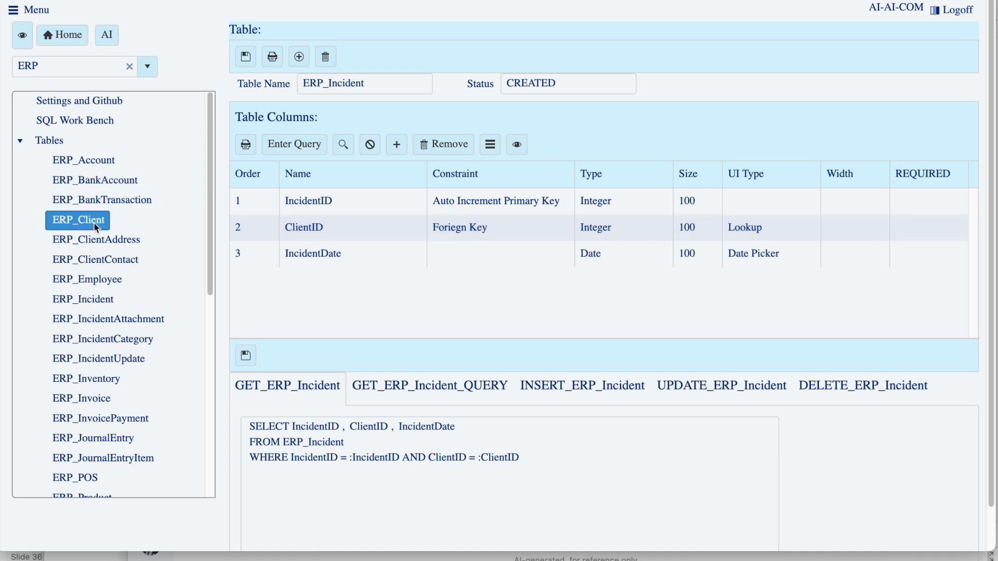
pyautogui.click(25, 147)
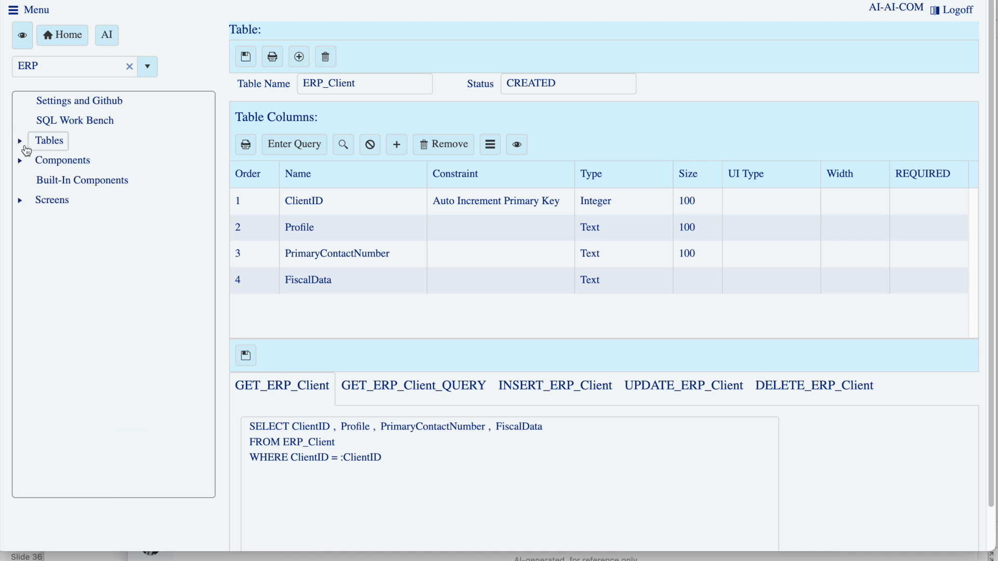
# Open the component list, view the Add to Menu setting of the BankAccount_FORM component, and cancel the row edit
pyautogui.click(52, 162)
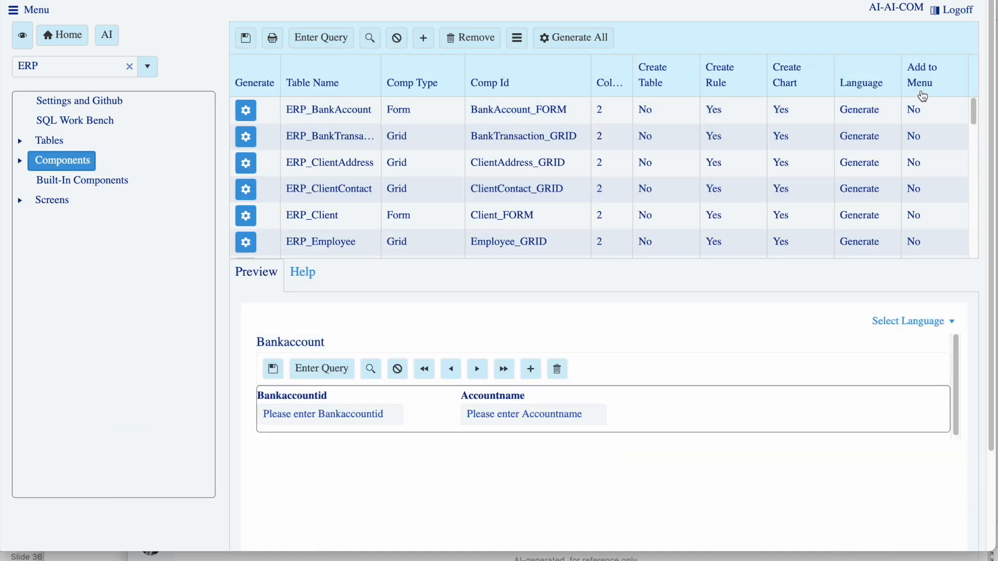
pyautogui.click(927, 119)
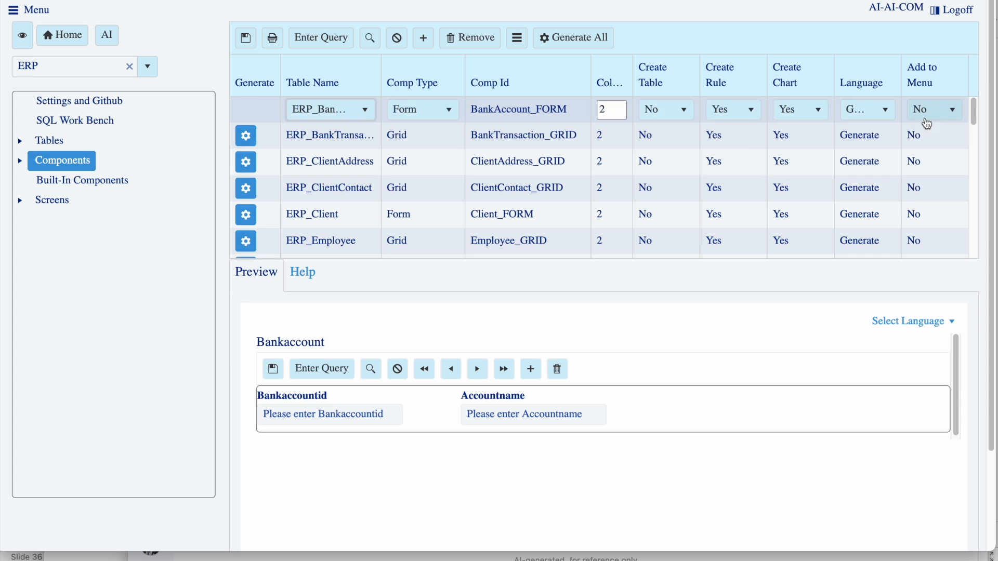
pyautogui.click(928, 123)
pyautogui.click(927, 126)
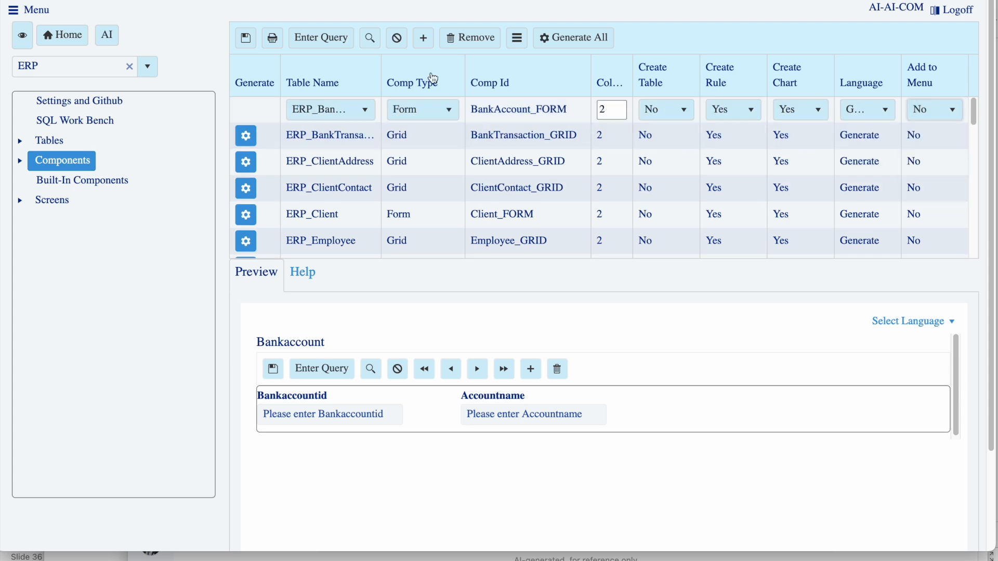
pyautogui.click(397, 38)
# Open the Client_FORM component, examine its attributes and its POST_DELETE and POST_INSERT triggers, and collapse the trigger list
pyautogui.click(20, 161)
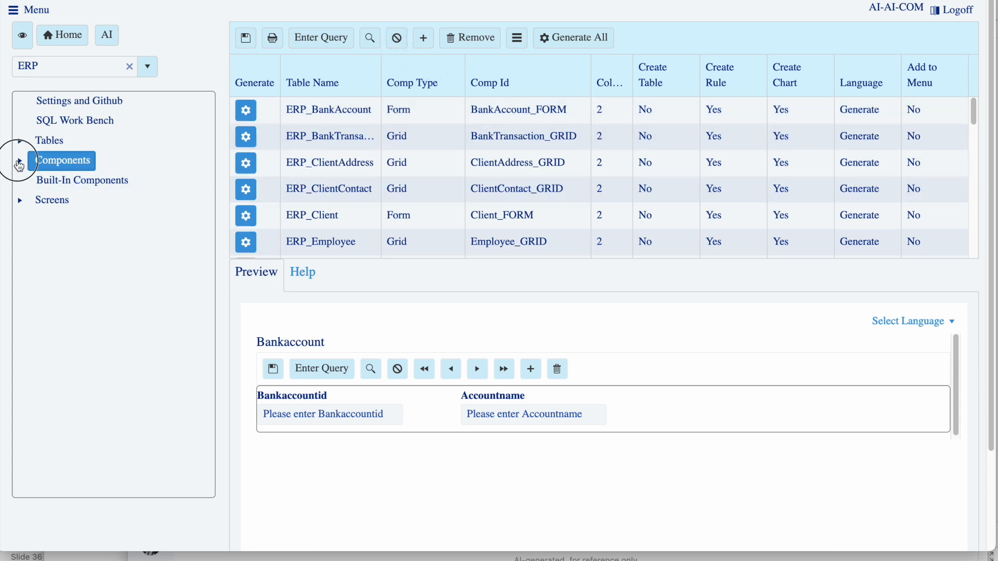
pyautogui.click(73, 259)
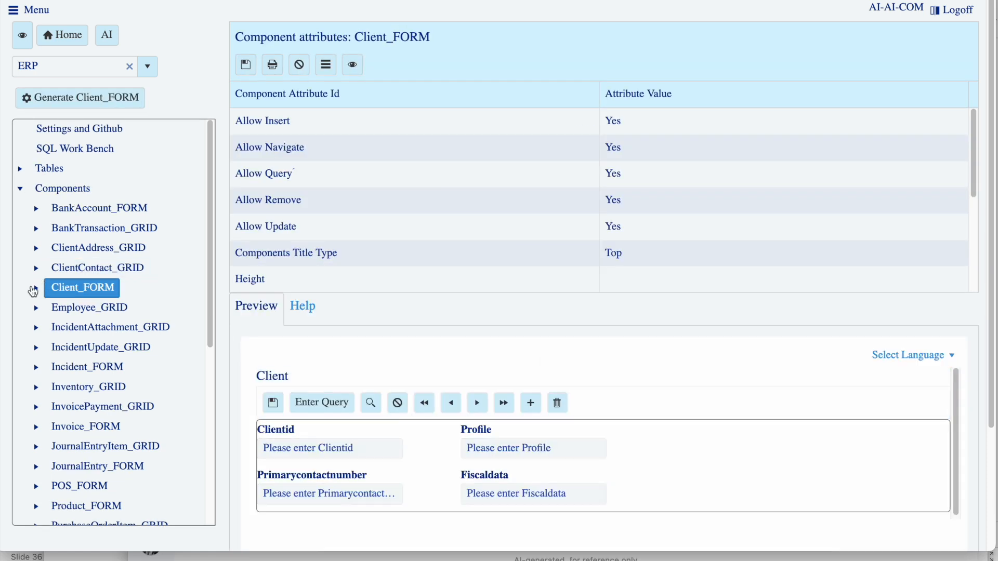
pyautogui.click(35, 289)
pyautogui.click(52, 327)
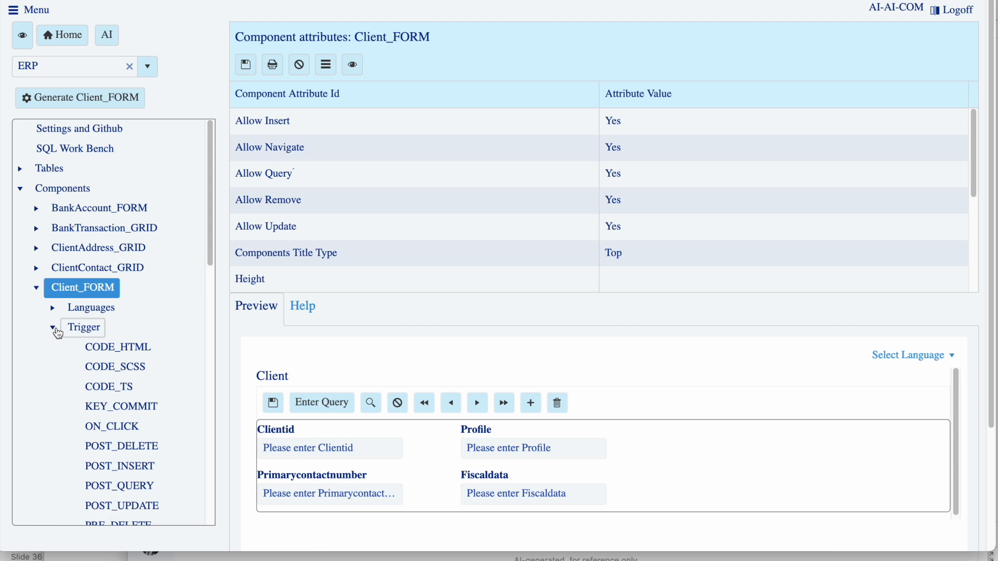
pyautogui.scroll(-1, 94, 338)
pyautogui.scroll(-1, 103, 347)
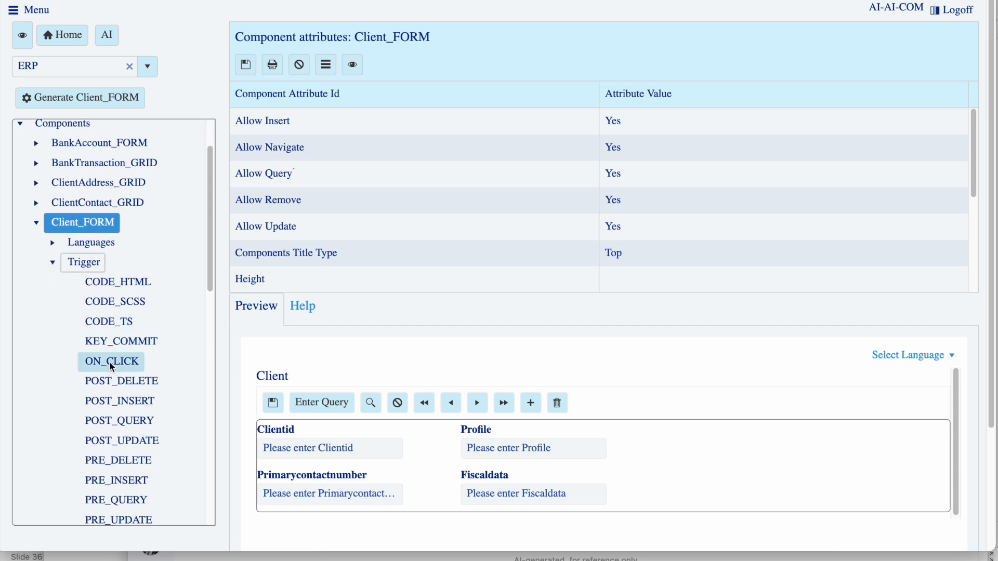
pyautogui.click(112, 365)
pyautogui.click(124, 385)
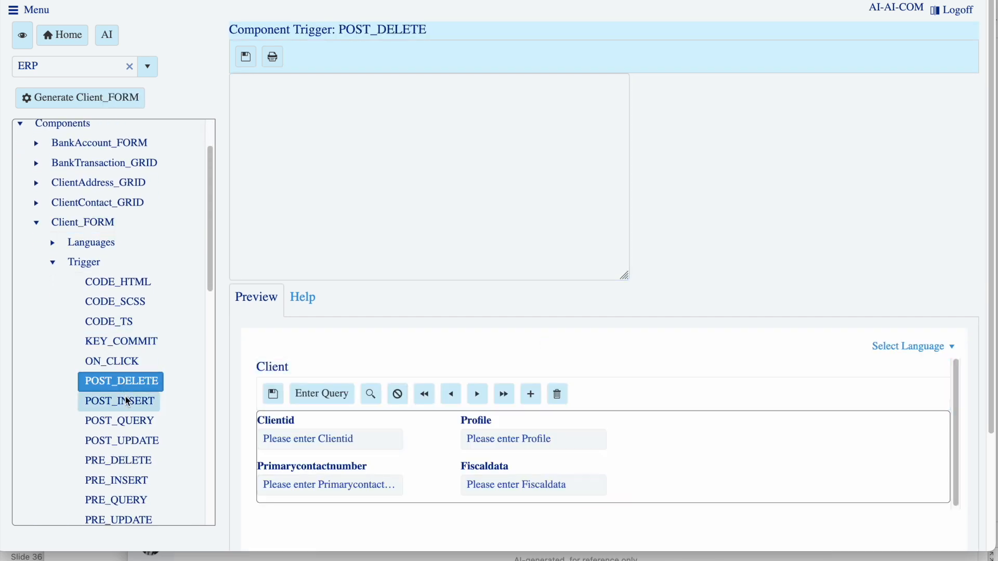
pyautogui.click(125, 397)
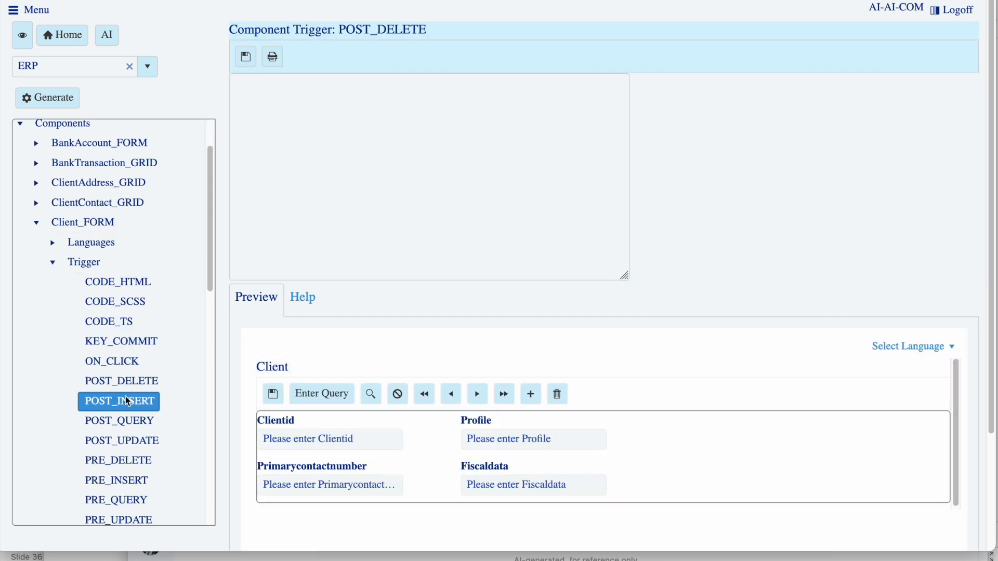
pyautogui.click(55, 263)
# Open the Client_FORM items layout and examine the Profile field's properties and its available UI Type options
pyautogui.click(86, 283)
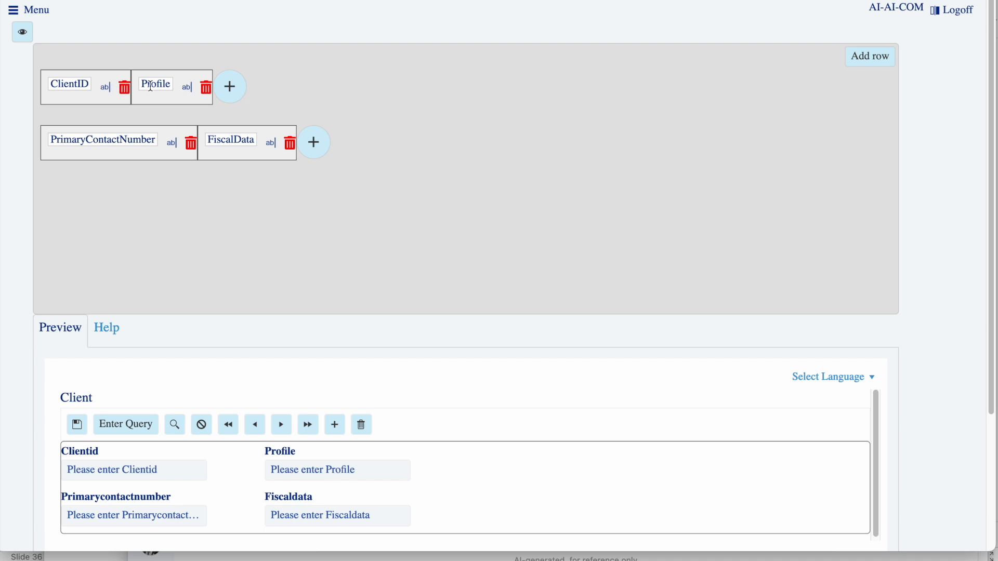
pyautogui.click(152, 88)
pyautogui.scroll(-3, 784, 374)
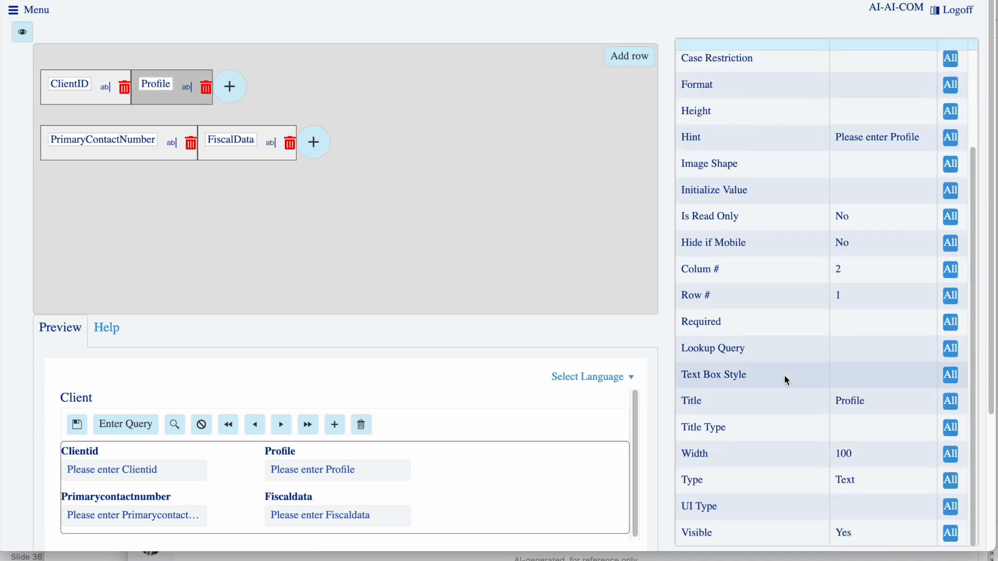
pyautogui.click(869, 508)
pyautogui.click(870, 514)
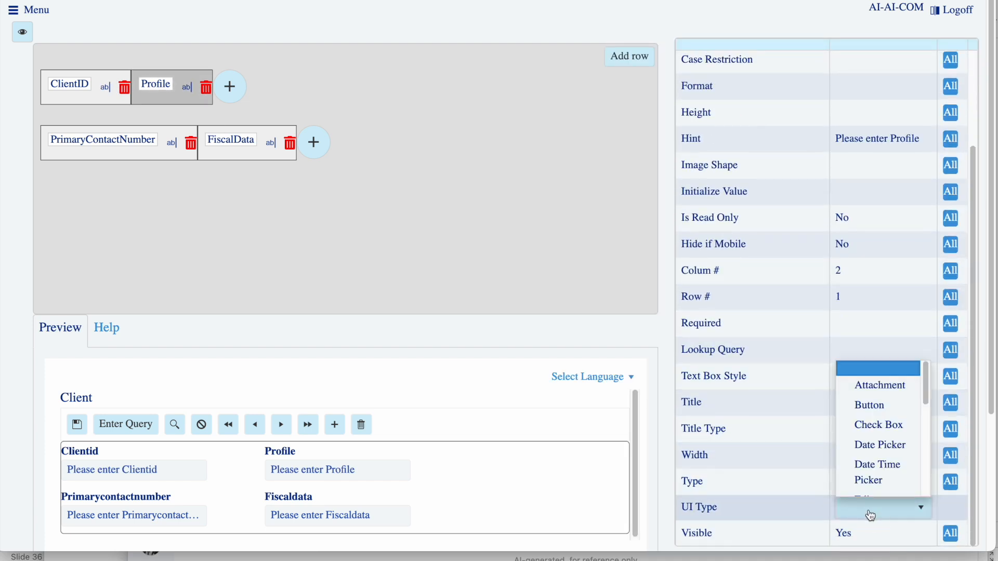
pyautogui.click(870, 515)
pyautogui.click(869, 508)
pyautogui.scroll(-1, 874, 461)
pyautogui.scroll(-4, 875, 461)
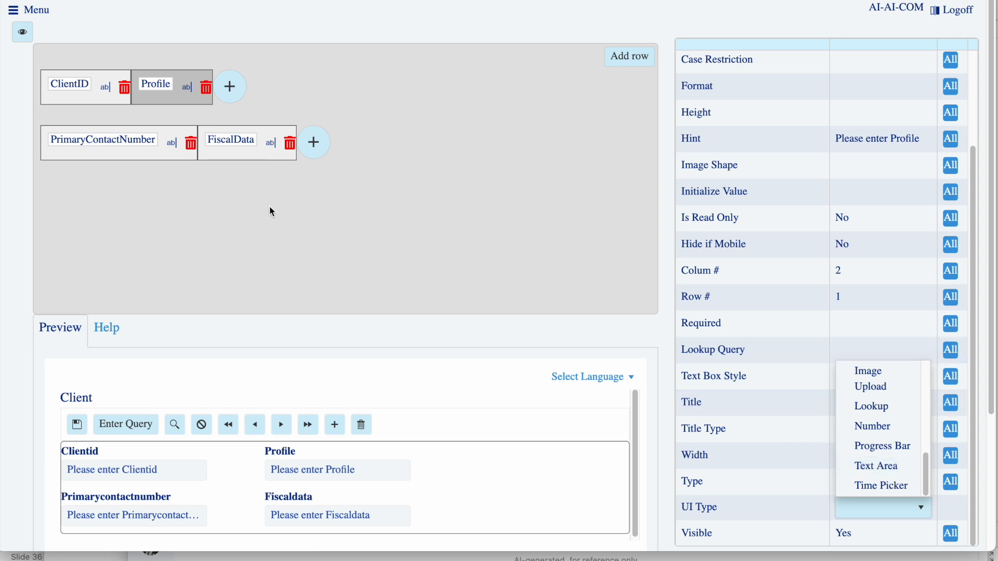
# Move the FiscalData field between ClientID and Profile in the first row, and view and dismiss the dialog for adding a new field
pyautogui.moveTo(244, 144); pyautogui.dragTo(187, 90)
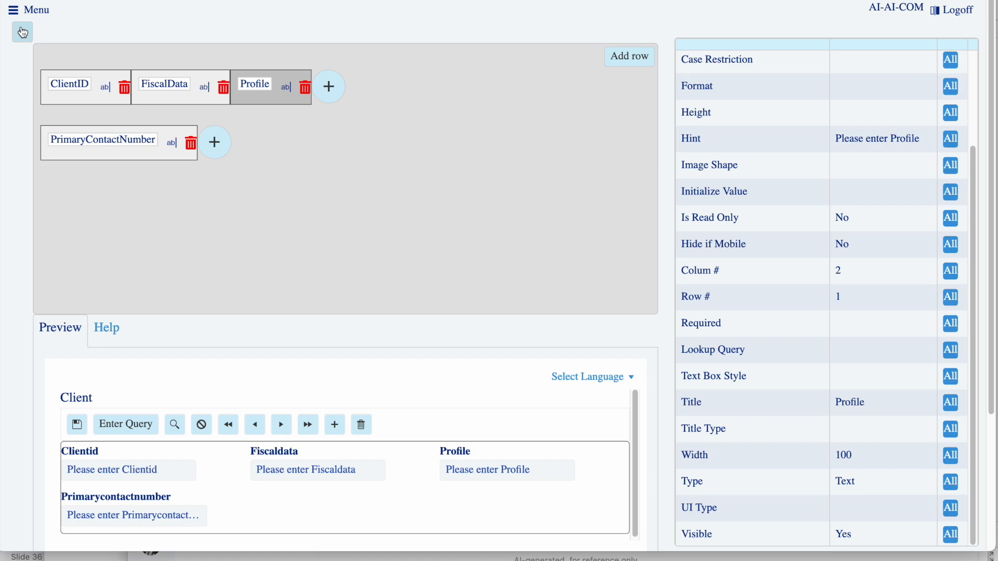
pyautogui.click(331, 95)
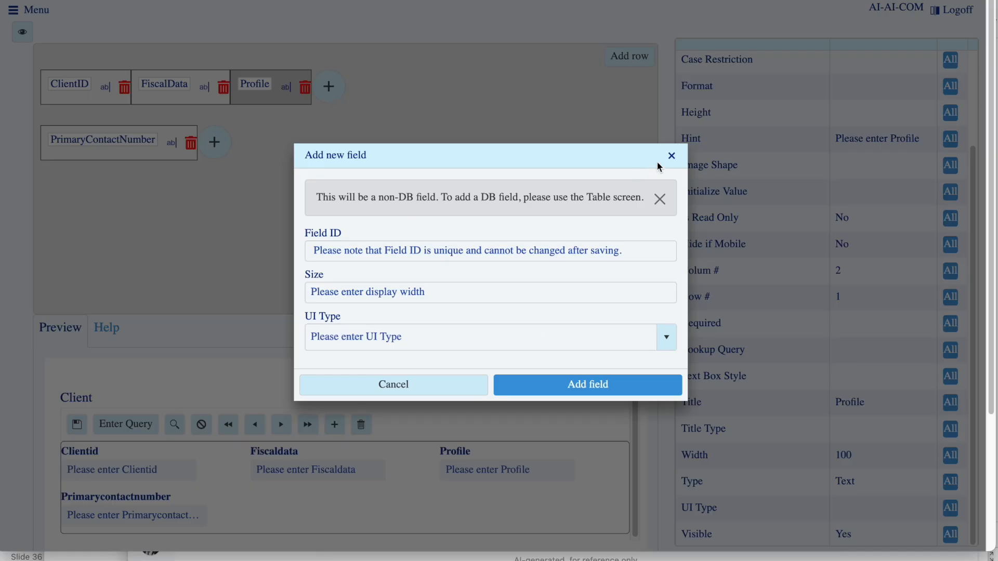
pyautogui.click(671, 157)
# Generate the Client_FORM component with its new layout, launch the application test, and log in with the prefilled credentials
pyautogui.click(22, 41)
pyautogui.click(107, 106)
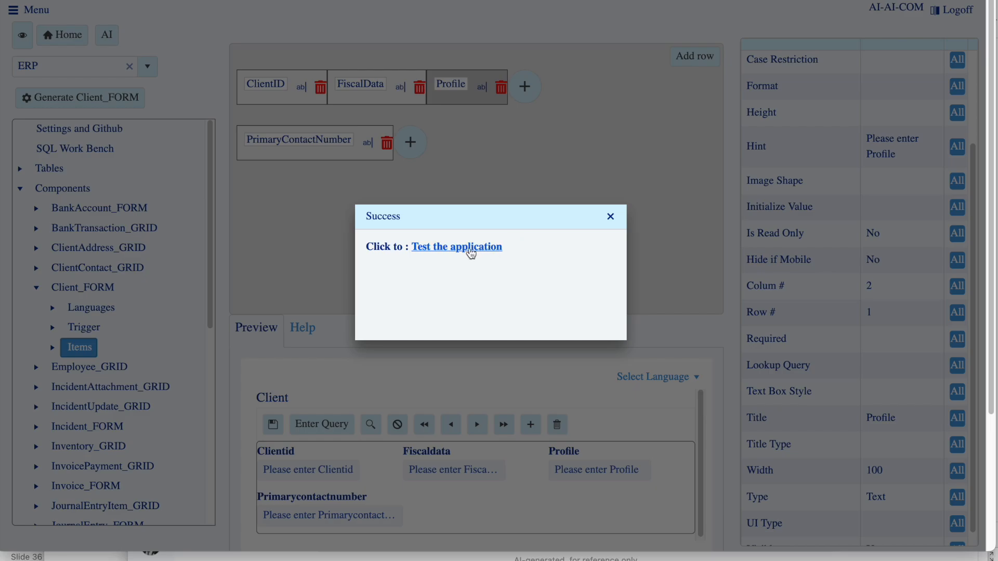
pyautogui.click(470, 251)
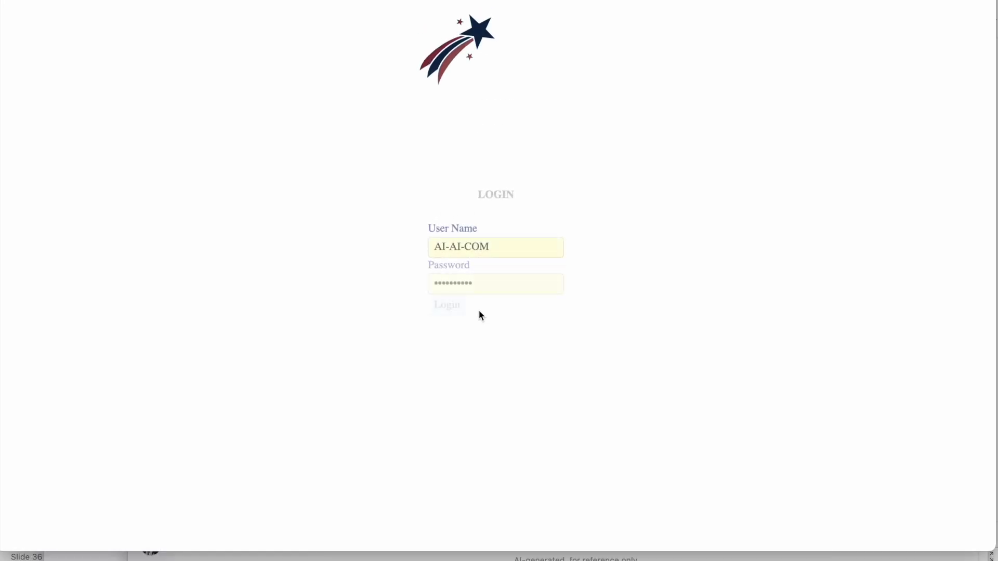
pyautogui.click(446, 310)
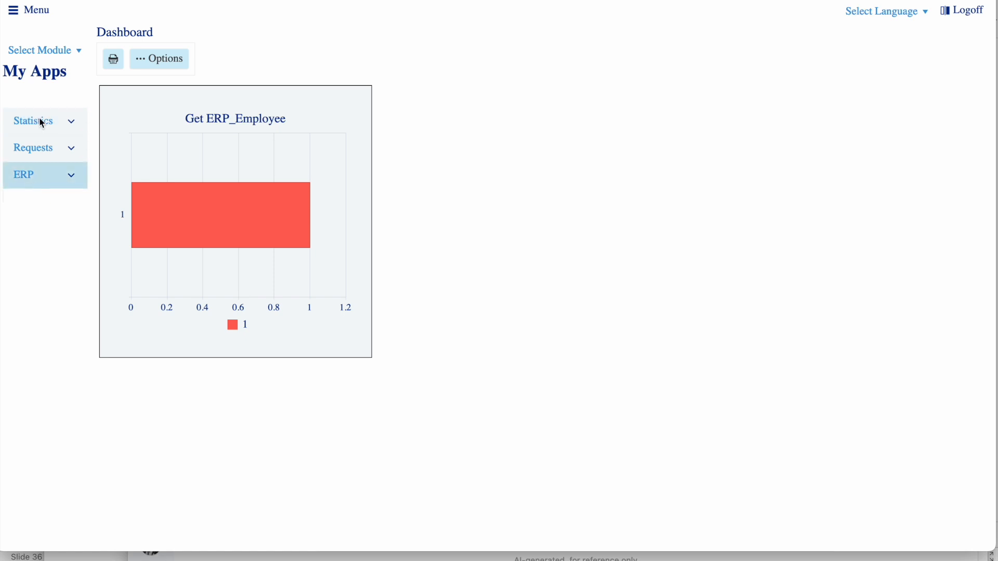
# Choose the My Apps module and expand its list of ERP screens
pyautogui.click(58, 51)
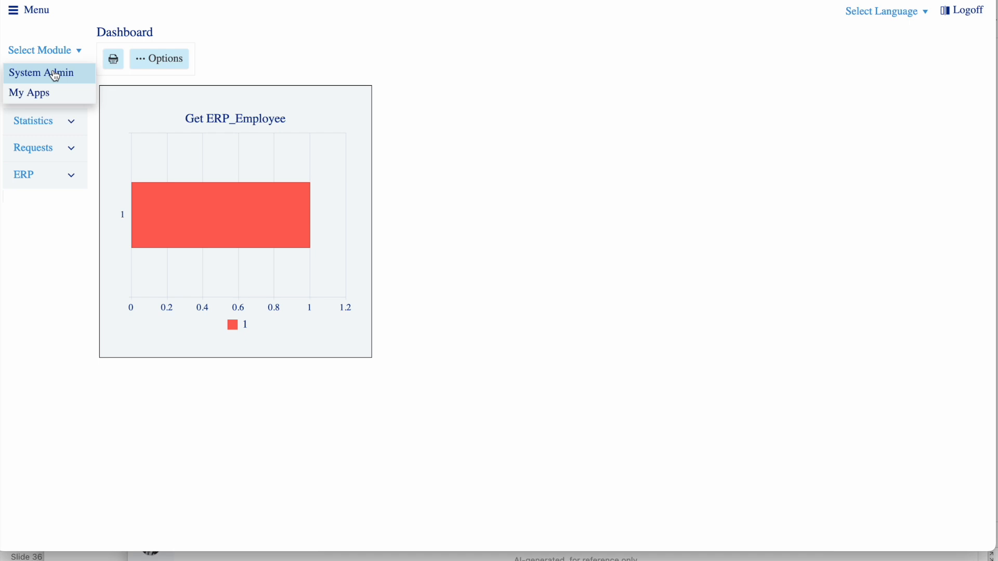
pyautogui.moveTo(66, 57)
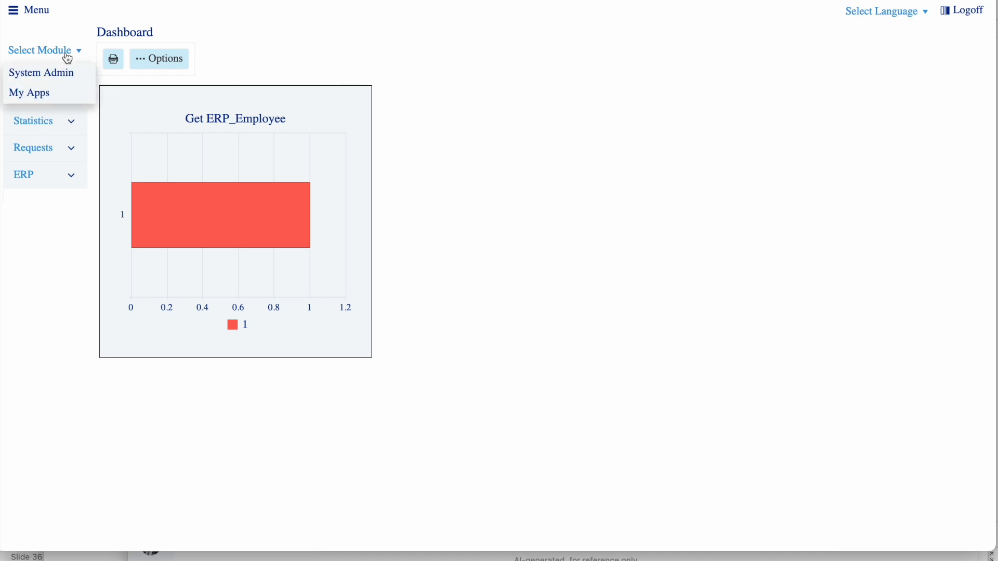
pyautogui.click(31, 93)
pyautogui.click(45, 184)
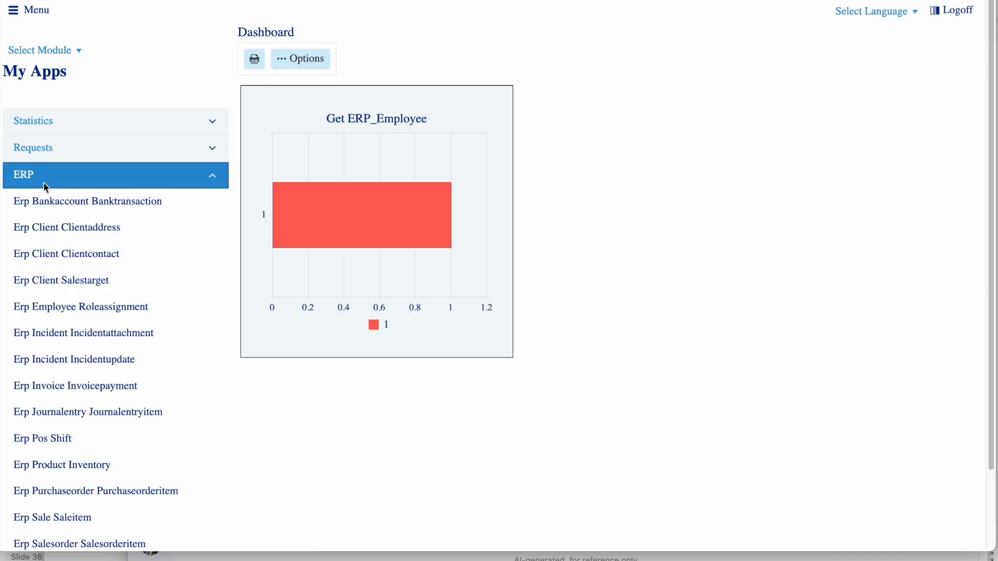
# Open the Erp Client Clientaddress screen, retrieve the client records with their addresses, and try advancing to the next client
pyautogui.click(75, 232)
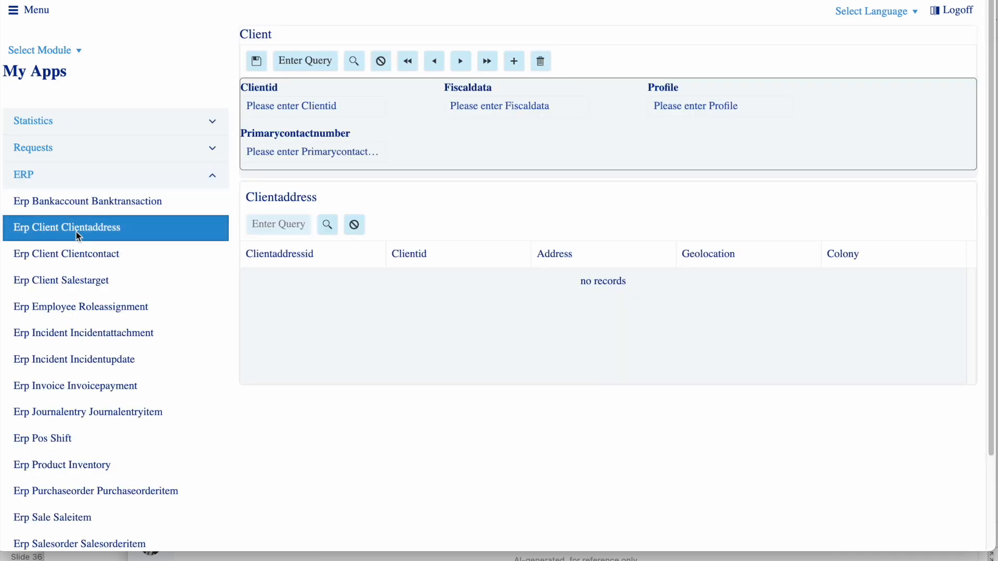
pyautogui.click(356, 60)
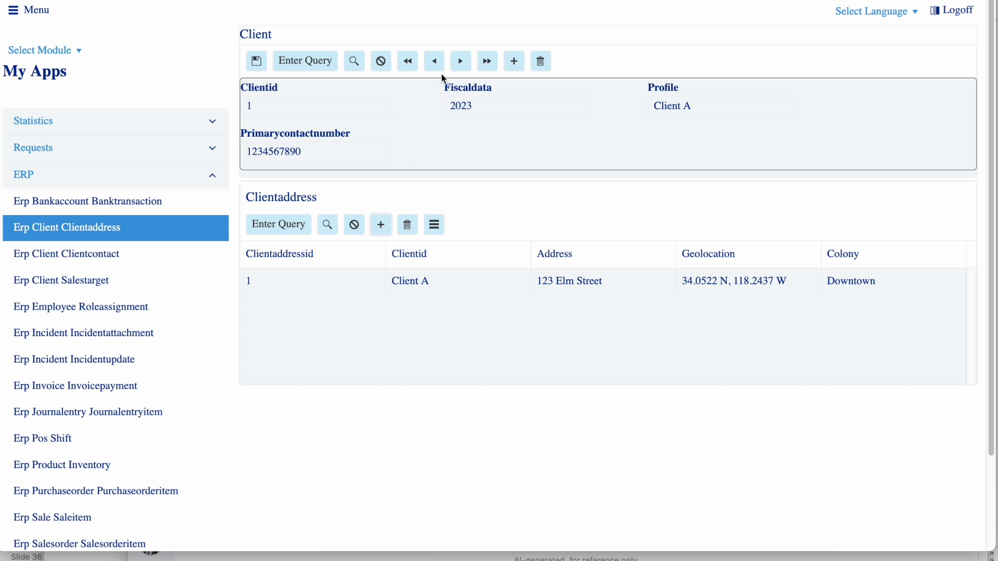
pyautogui.click(461, 62)
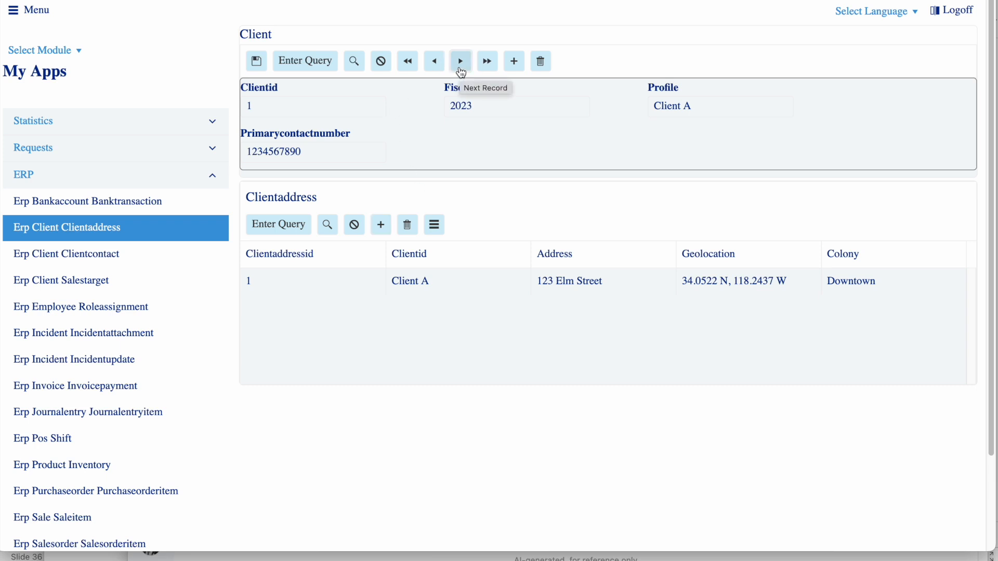
pyautogui.click(322, 64)
pyautogui.click(327, 61)
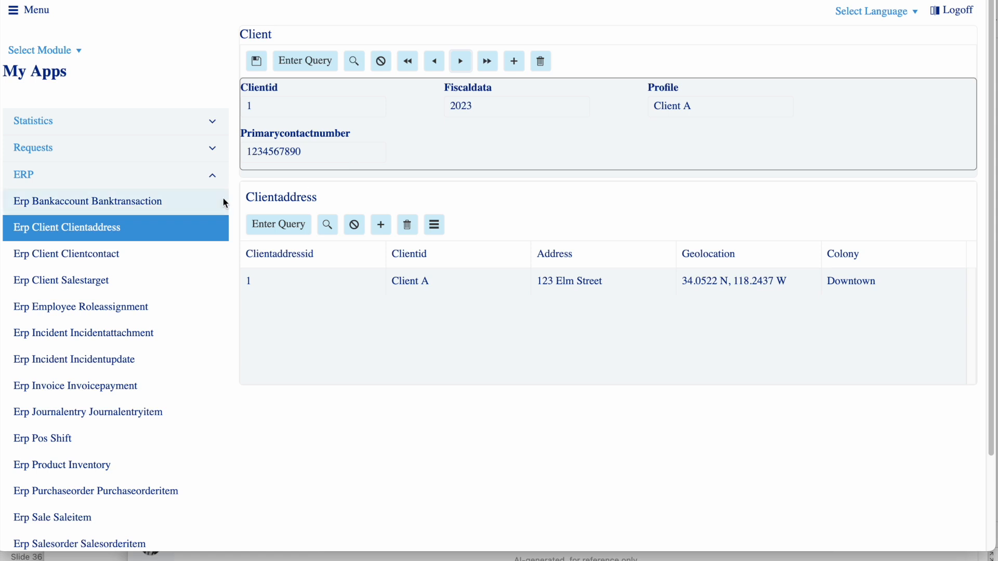
# Open the Erp Client Clientcontact screen, retrieve the client records with their contacts, and try advancing to the next client
pyautogui.click(94, 254)
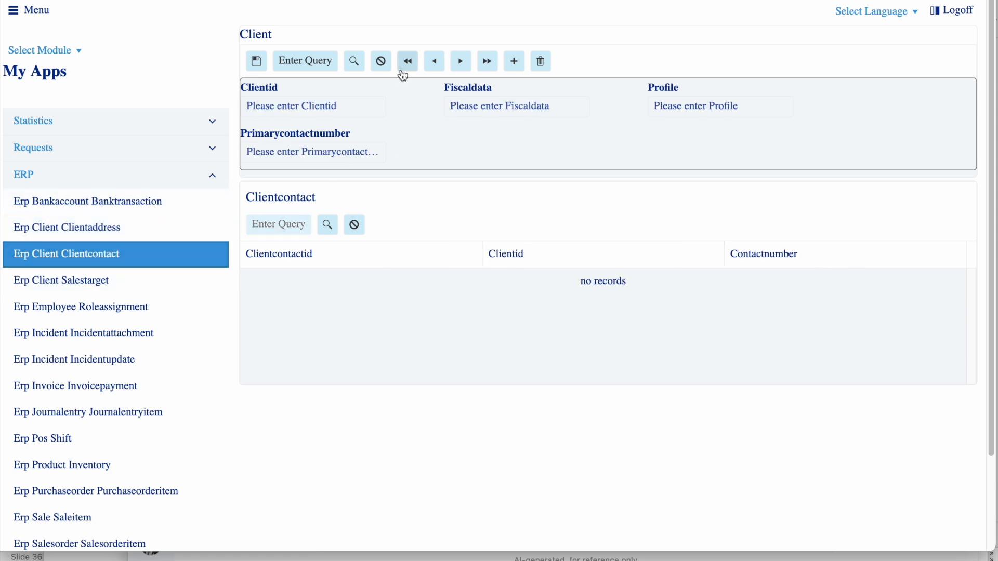
pyautogui.click(354, 62)
pyautogui.click(460, 61)
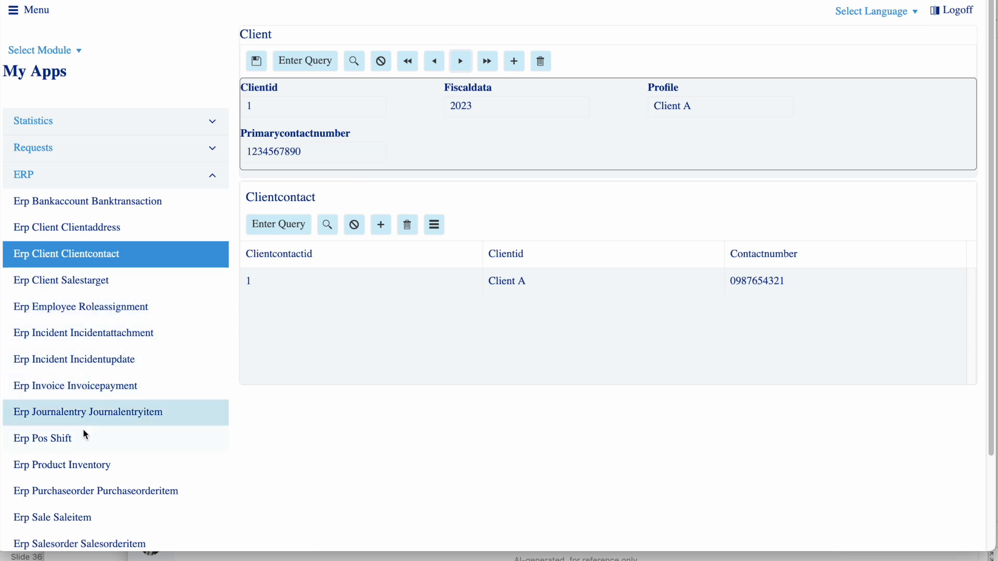
# Open the Erp Supplier Purchaseorder screen, retrieve the suppliers with their purchase orders, and browse forward and back through the supplier records
pyautogui.scroll(-2, 98, 407)
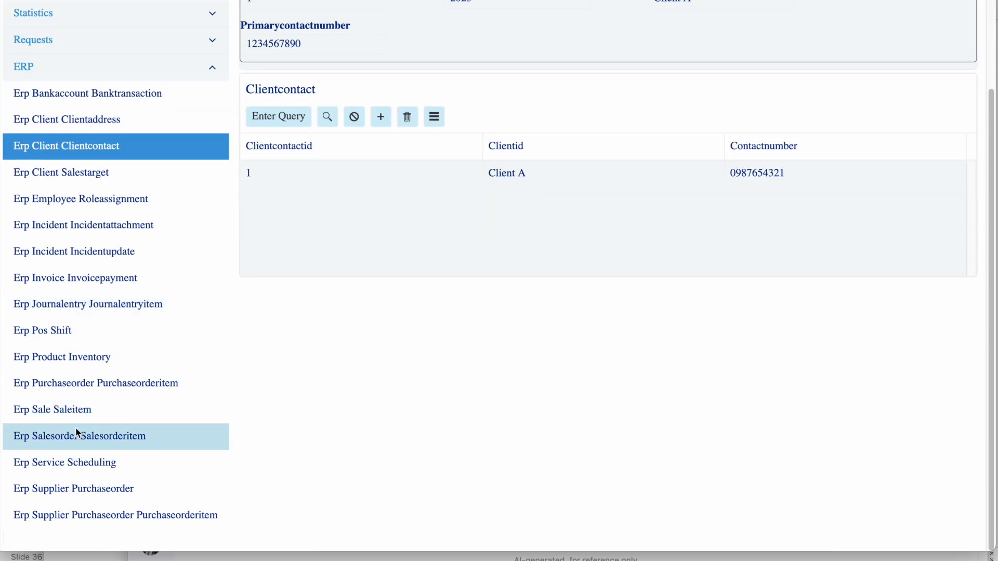
pyautogui.scroll(2, 81, 359)
pyautogui.scroll(-2, 81, 360)
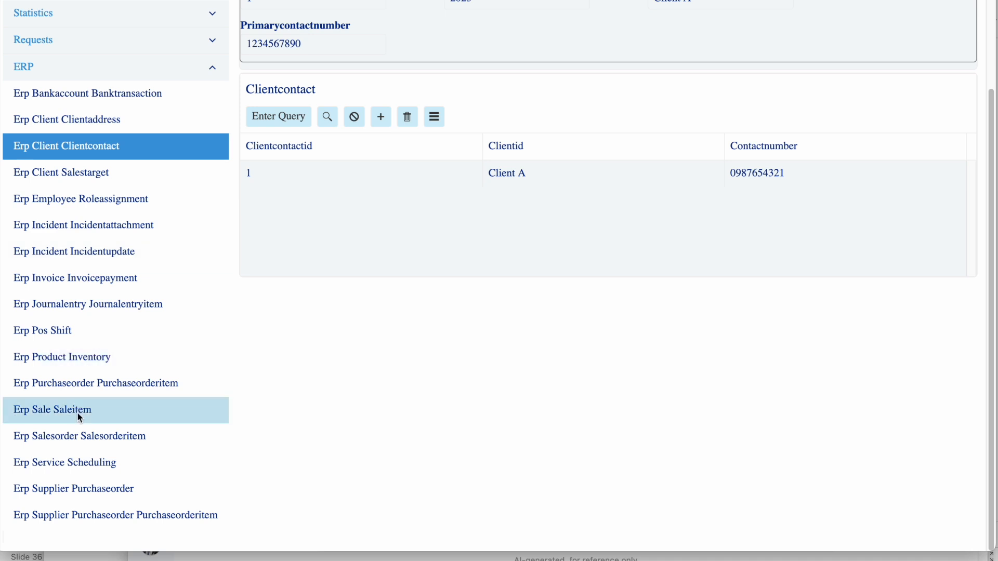
pyautogui.click(89, 487)
pyautogui.scroll(1, 426, 224)
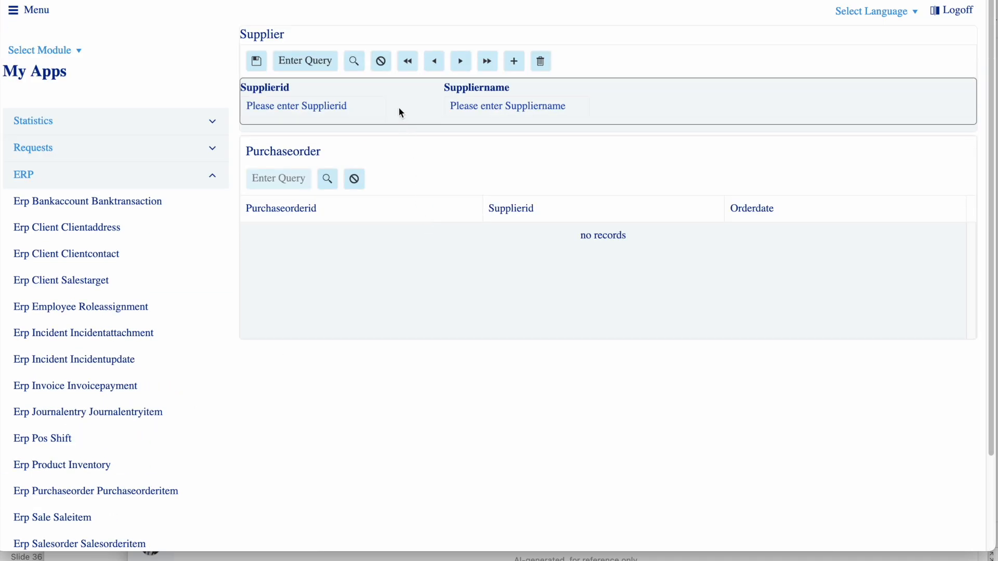
pyautogui.click(354, 63)
pyautogui.click(461, 62)
pyautogui.click(463, 63)
pyautogui.click(463, 63)
pyautogui.click(439, 66)
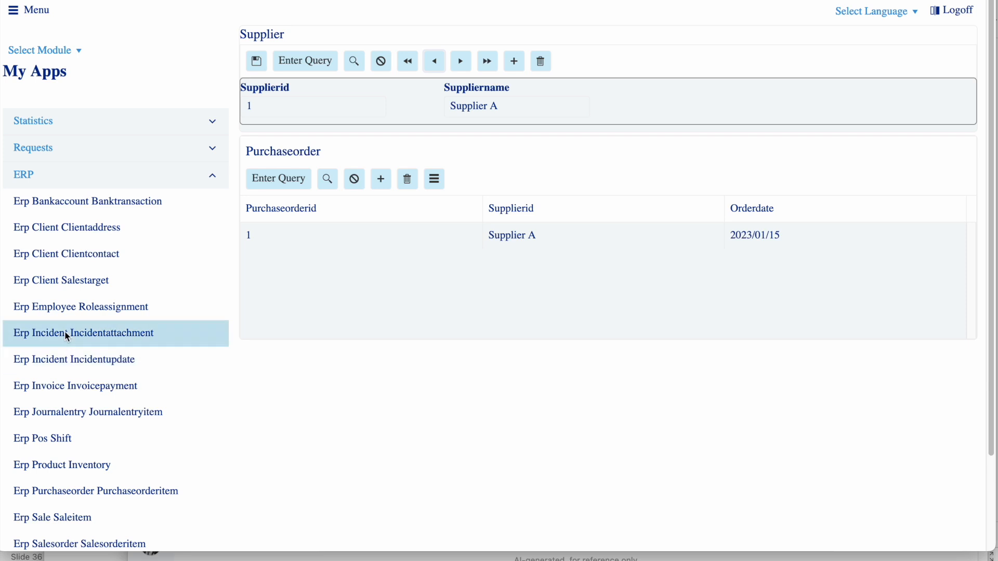
# Retrieve the records on the Erp Employee Roleassignment screen and on the Erp Incident Incidentattachment screen
pyautogui.click(64, 312)
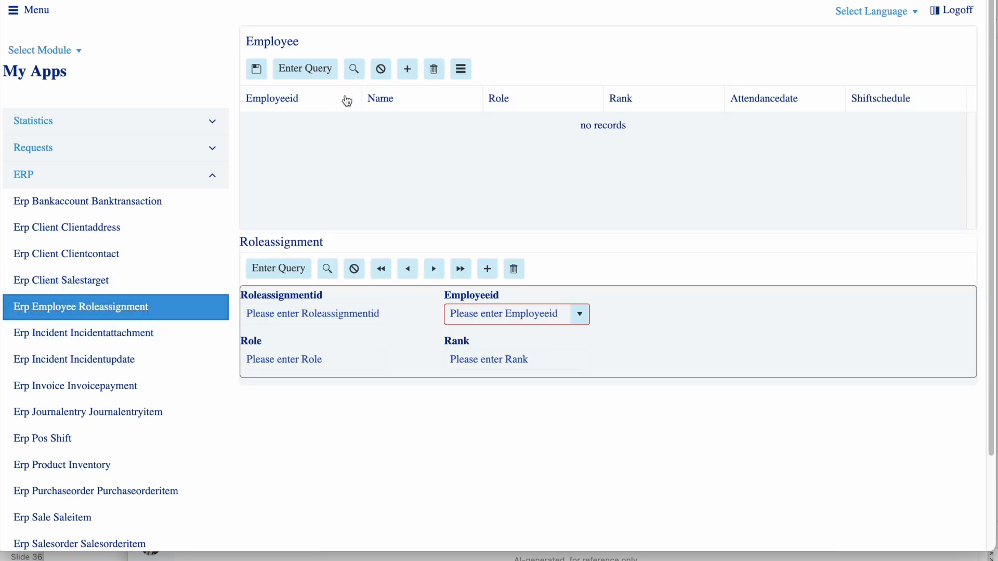
pyautogui.click(354, 69)
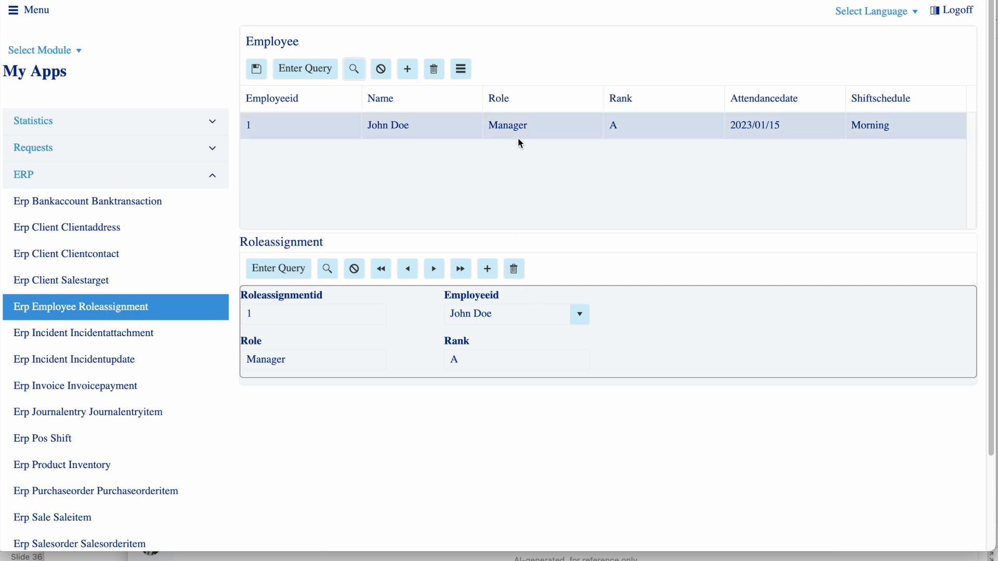
pyautogui.click(117, 338)
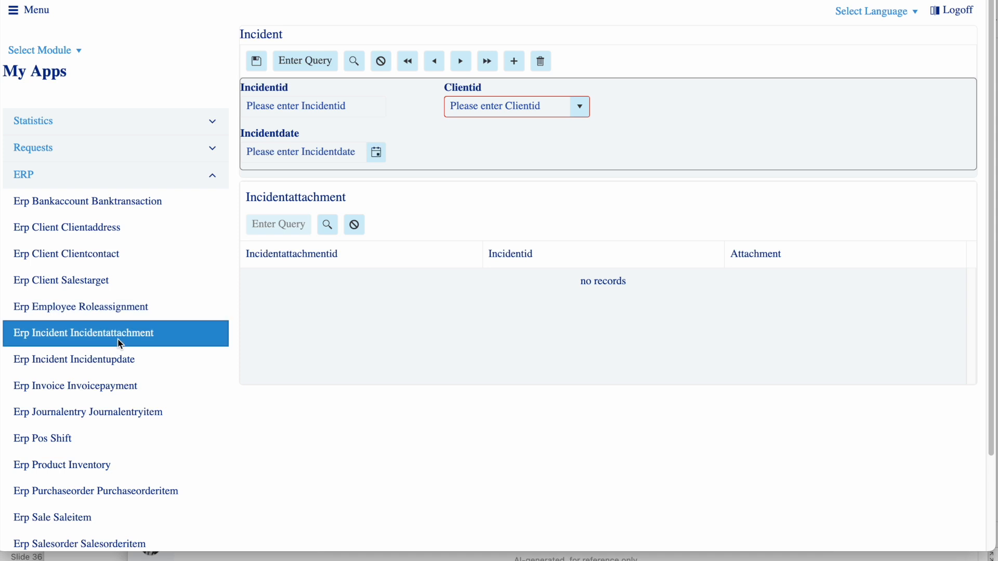
pyautogui.click(354, 70)
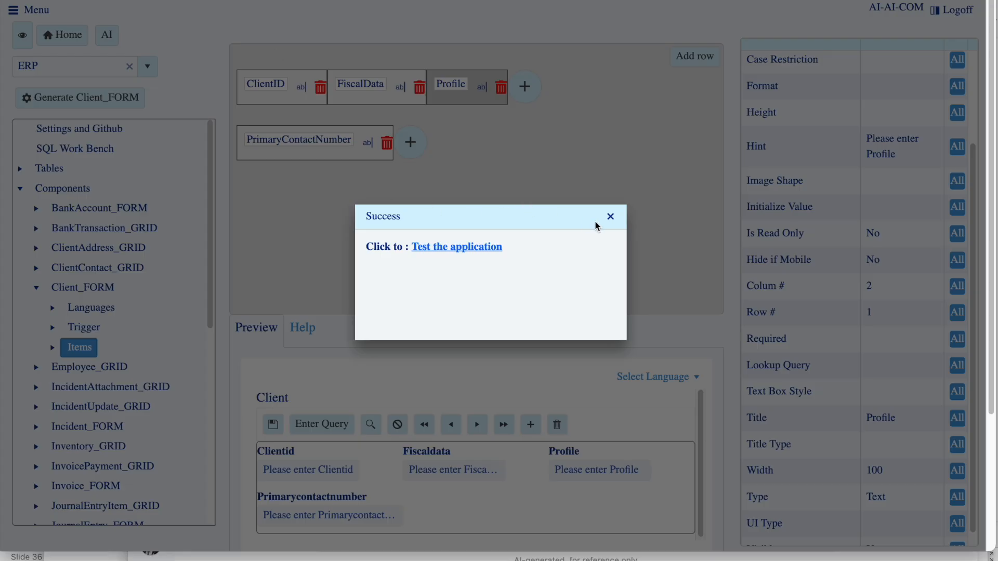
# Switch to the AppGen designer, set the Incident_IncidentUpdate screen's type to Master Detail Stepper, and save the screen
pyautogui.click(611, 217)
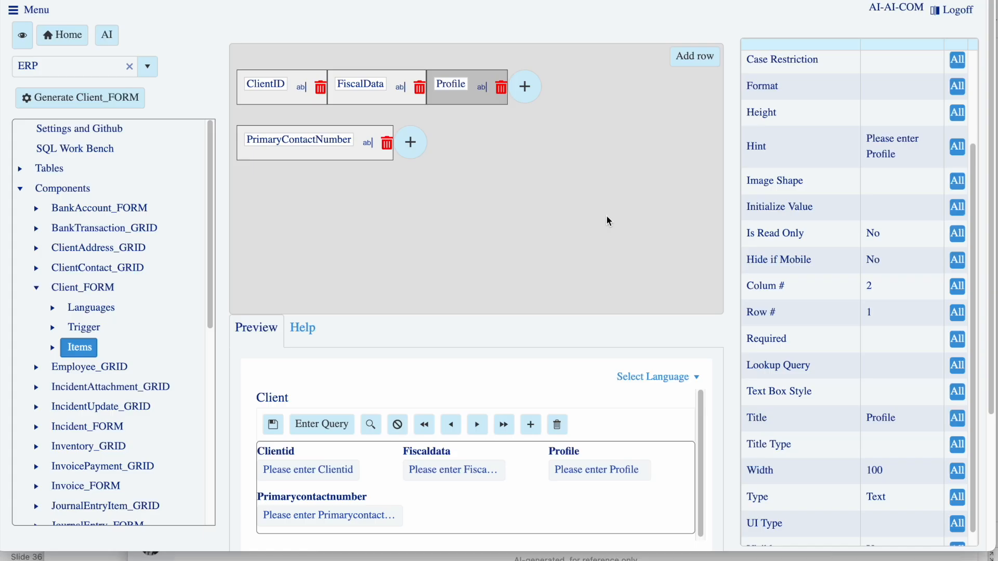
pyautogui.click(22, 193)
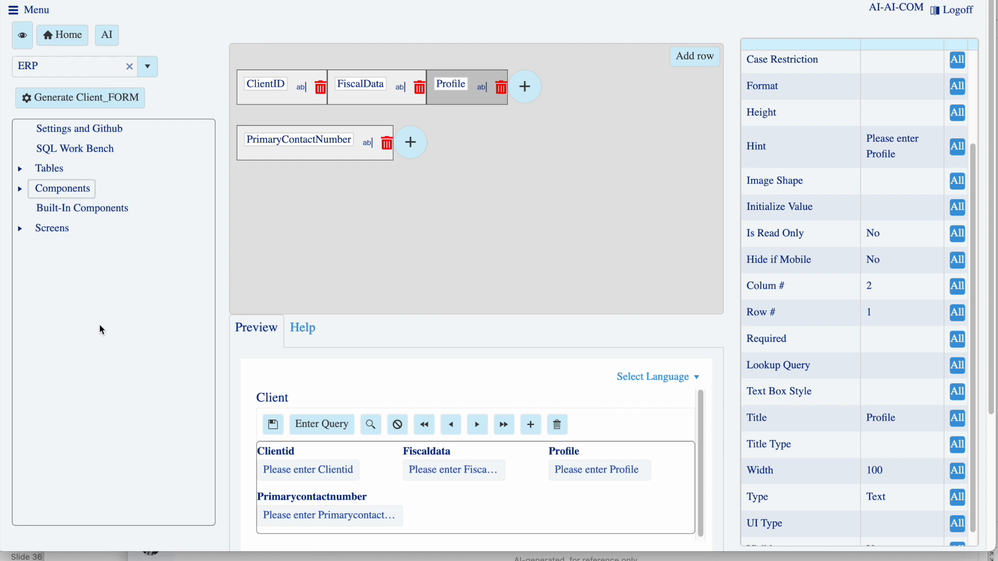
pyautogui.click(21, 228)
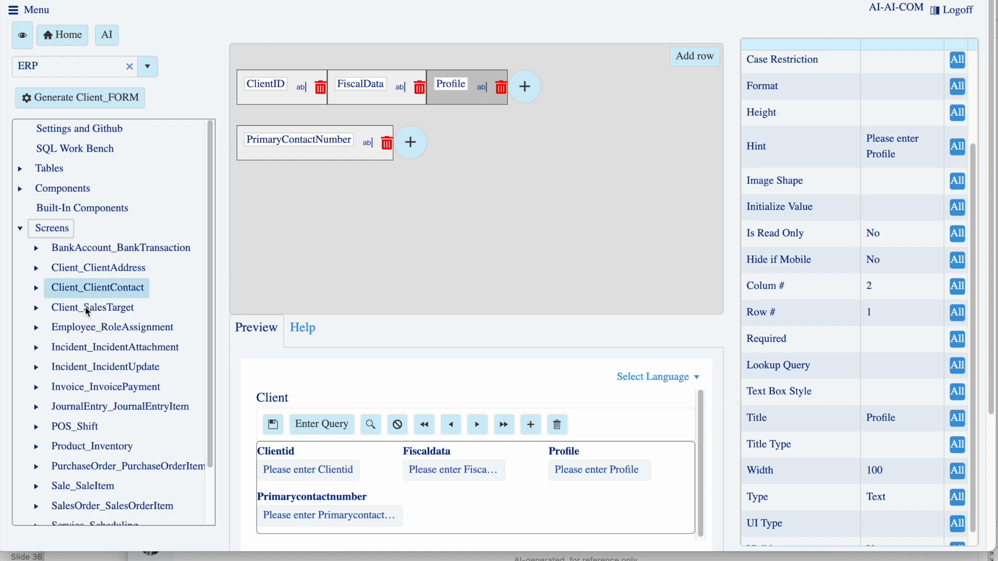
pyautogui.click(122, 368)
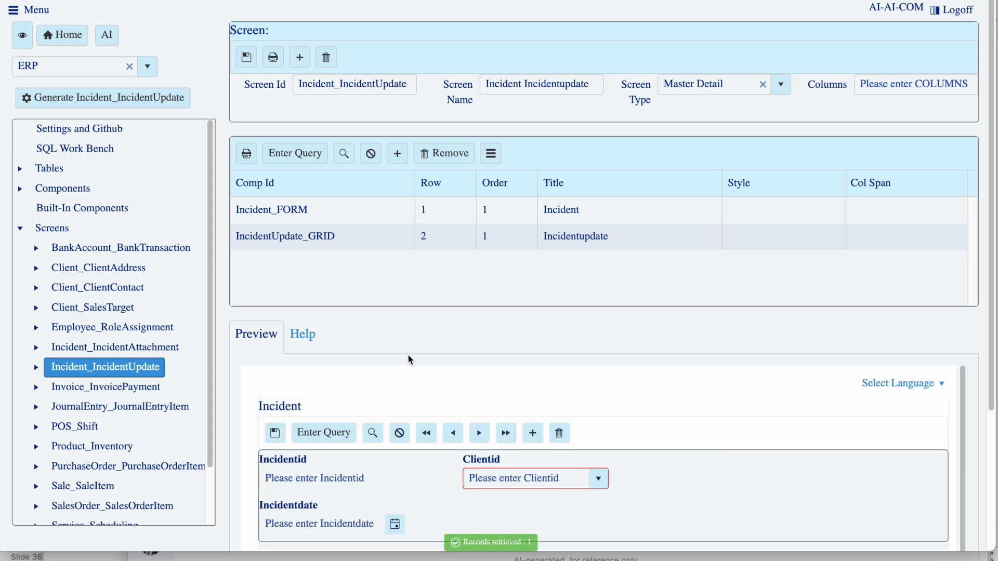
pyautogui.click(782, 86)
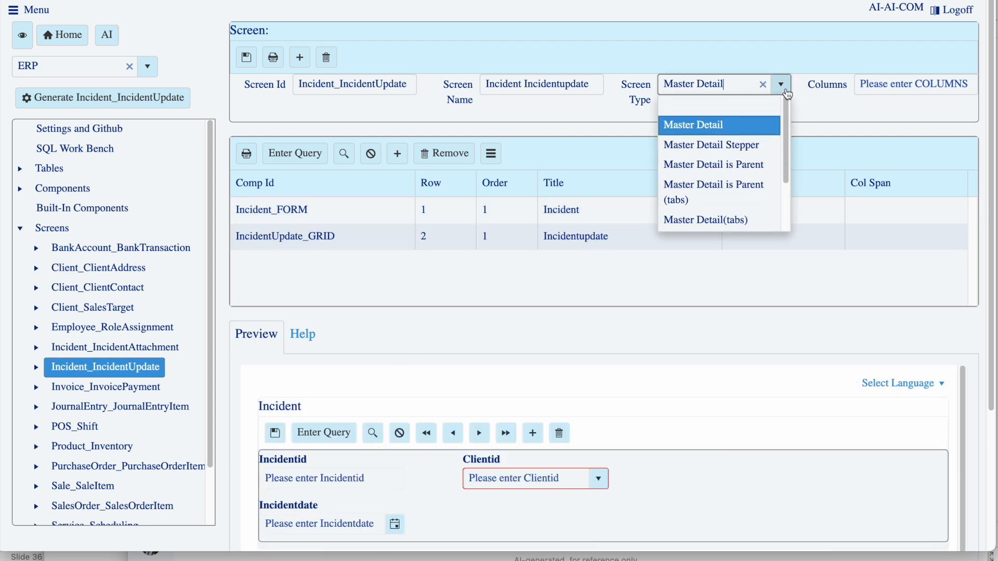
pyautogui.click(752, 151)
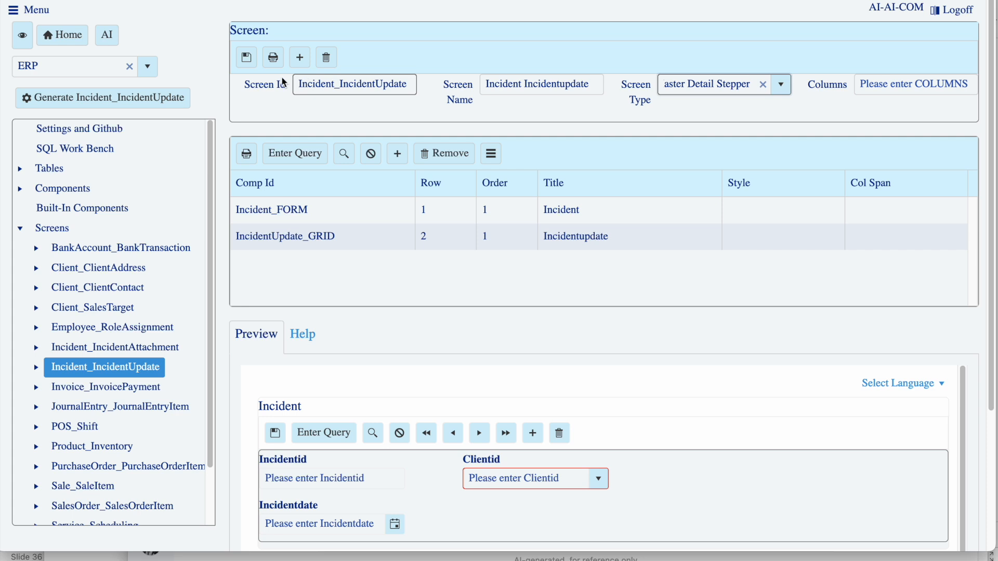
pyautogui.click(249, 64)
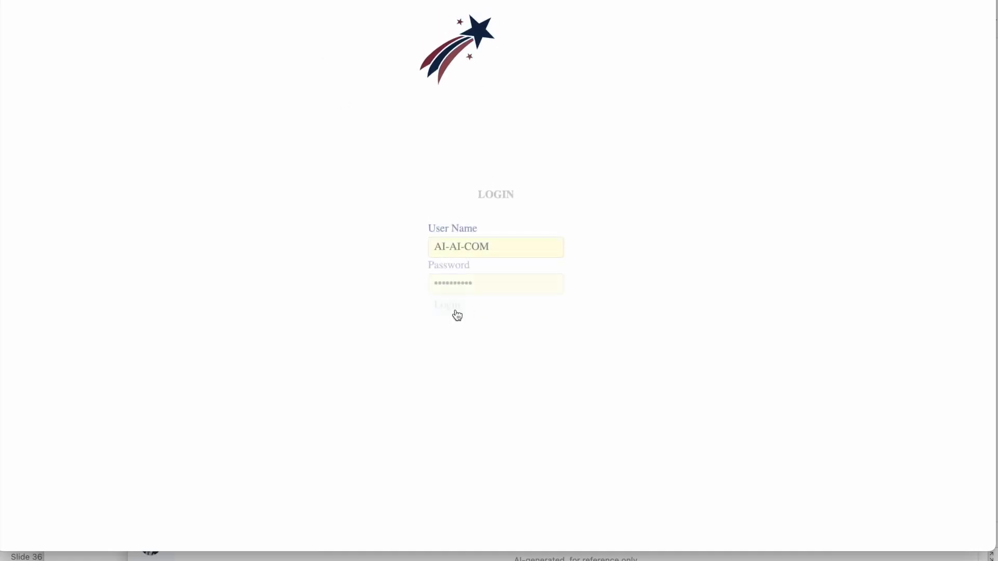
# Log in to the generated application and open the Work Flow Builder in the System Admin module
pyautogui.click(446, 309)
pyautogui.click(58, 52)
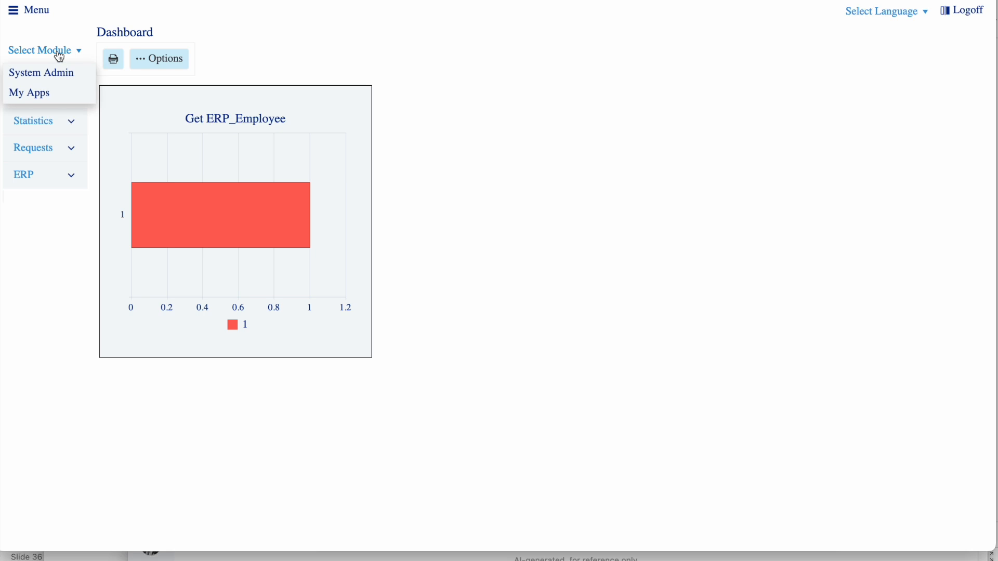
pyautogui.click(59, 80)
pyautogui.click(60, 126)
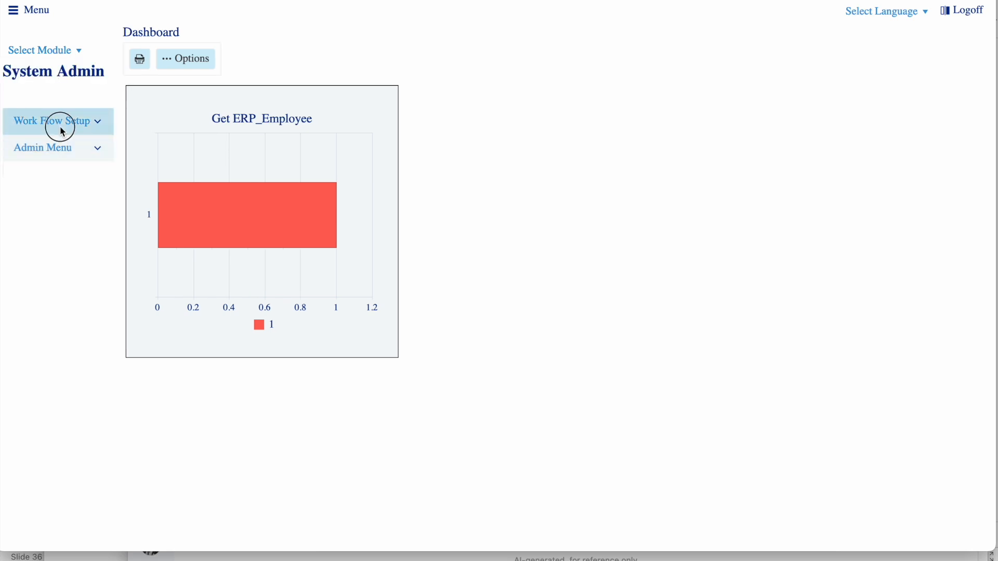
pyautogui.click(75, 186)
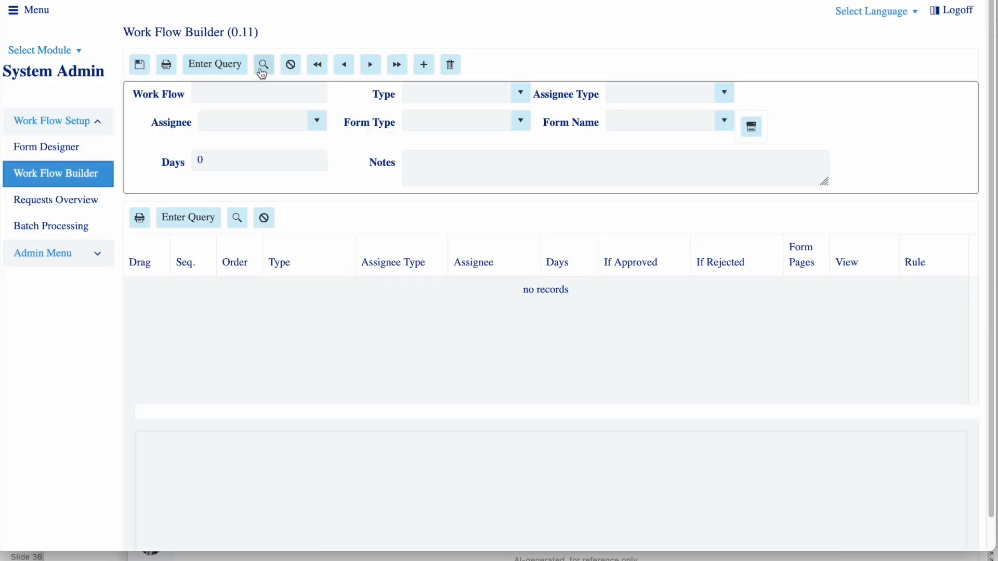
# Retrieve the Weekly Timesheet workflow and save it with form type Screen and form name Erp Incident Incidentupdate
pyautogui.click(263, 64)
pyautogui.click(370, 64)
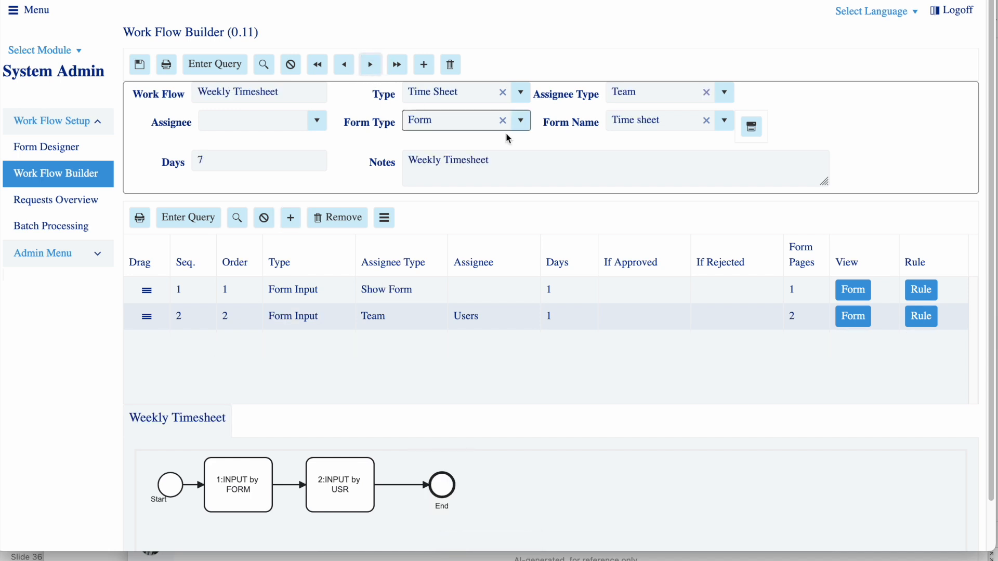
pyautogui.click(521, 121)
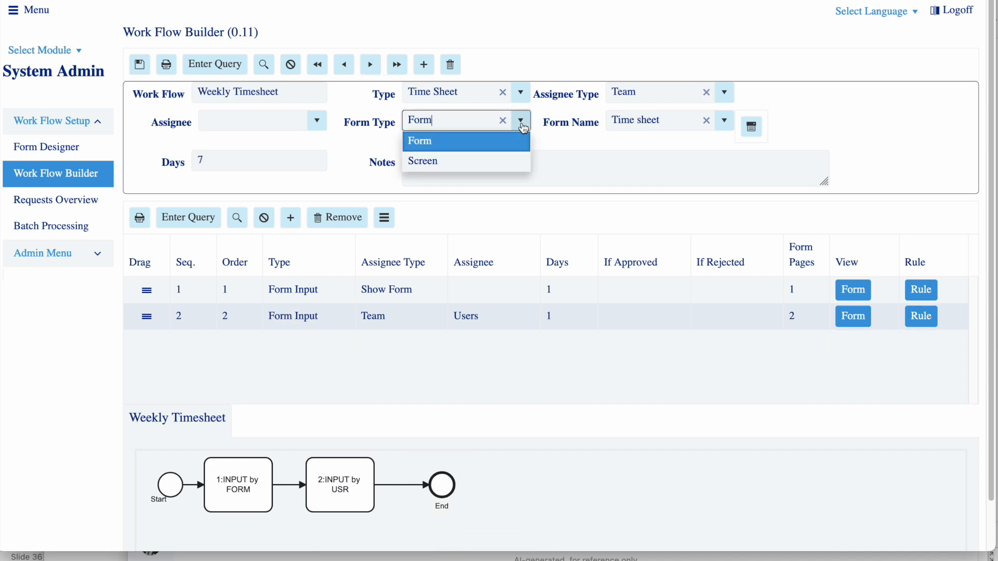
pyautogui.click(488, 160)
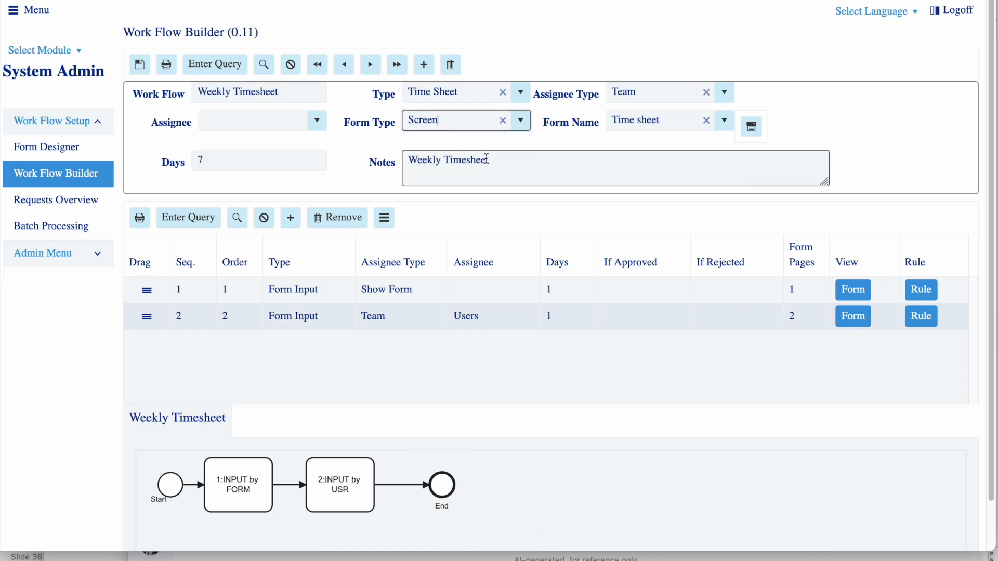
pyautogui.click(724, 121)
pyautogui.click(657, 175)
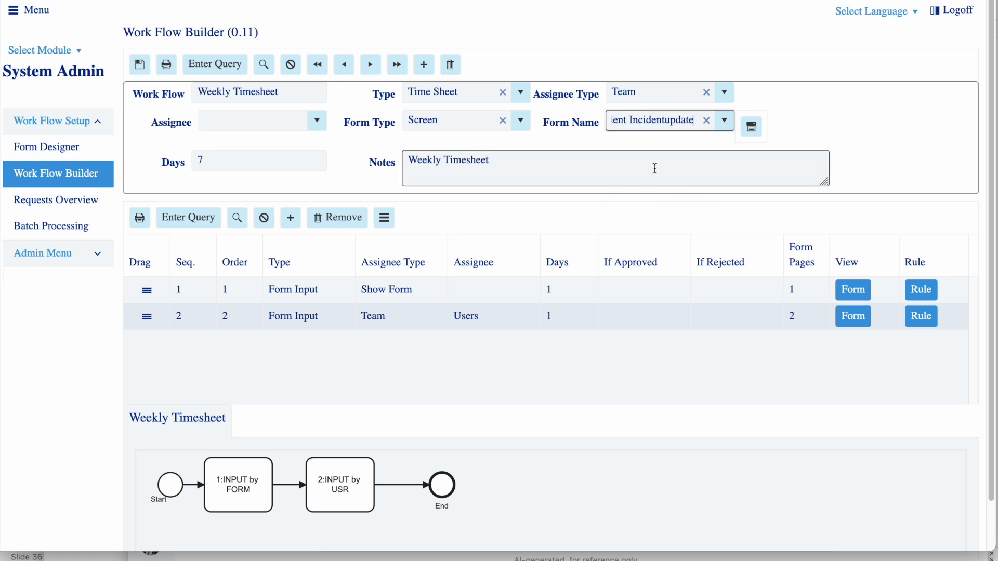
pyautogui.click(141, 66)
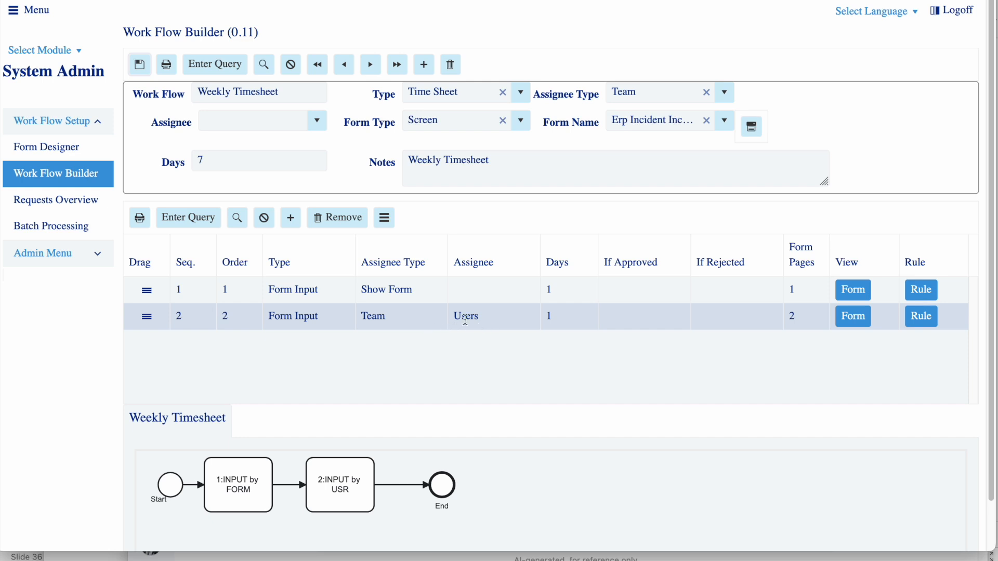
# Set the second Weekly Timesheet workflow step's assignee type to Person and its assignee to AI-AI-COM
pyautogui.click(397, 329)
pyautogui.click(400, 326)
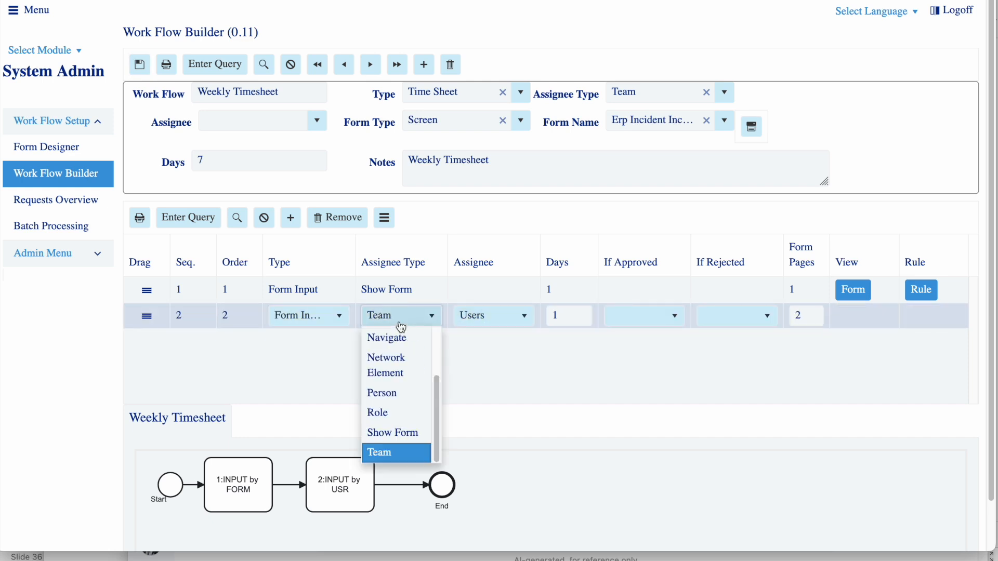
pyautogui.click(405, 412)
pyautogui.click(483, 321)
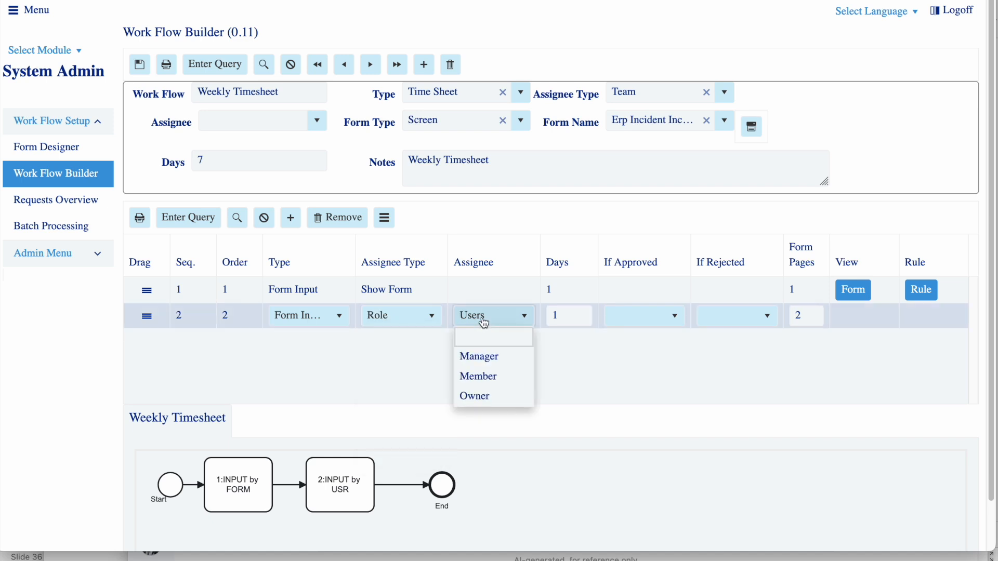
pyautogui.click(404, 319)
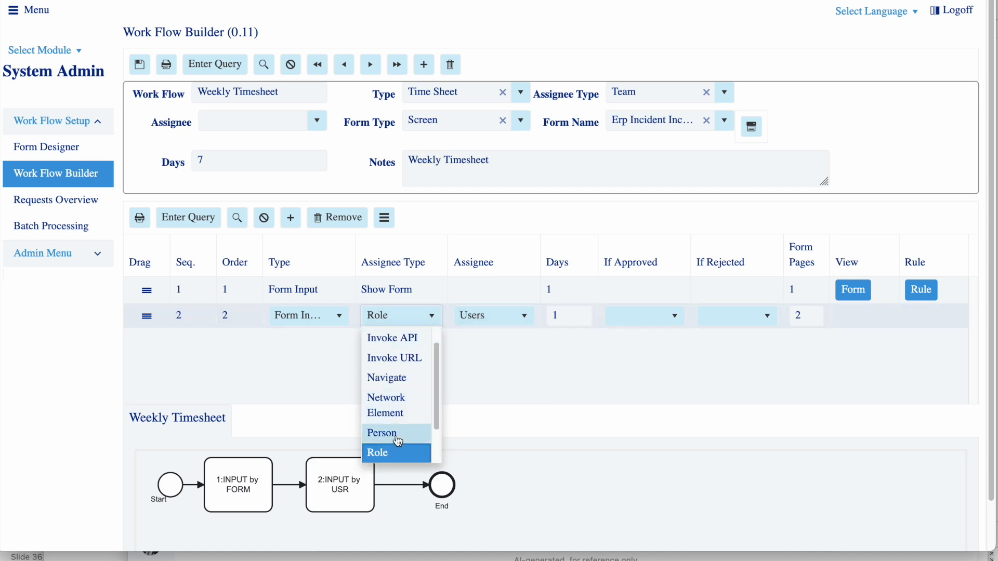
pyautogui.click(385, 434)
pyautogui.click(479, 318)
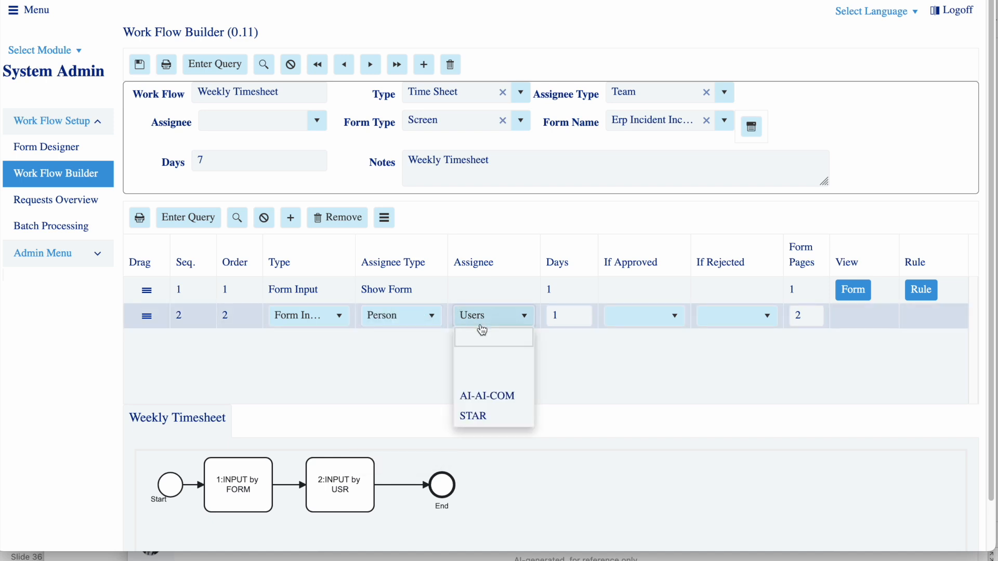
pyautogui.click(500, 401)
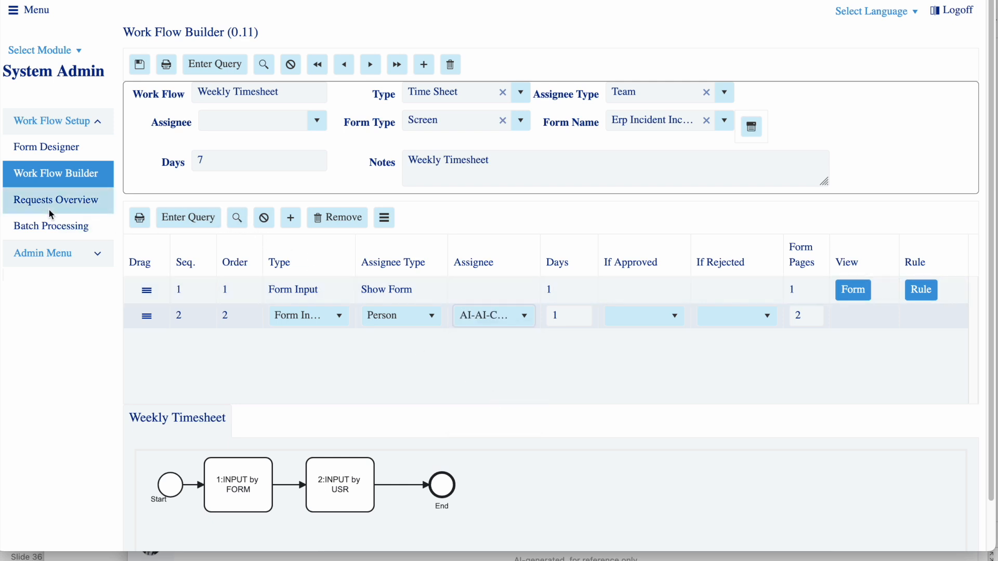
# Open Request Submit in the My Apps module and start a Time Sheet request with the Weekly Timesheet workflow
pyautogui.click(71, 51)
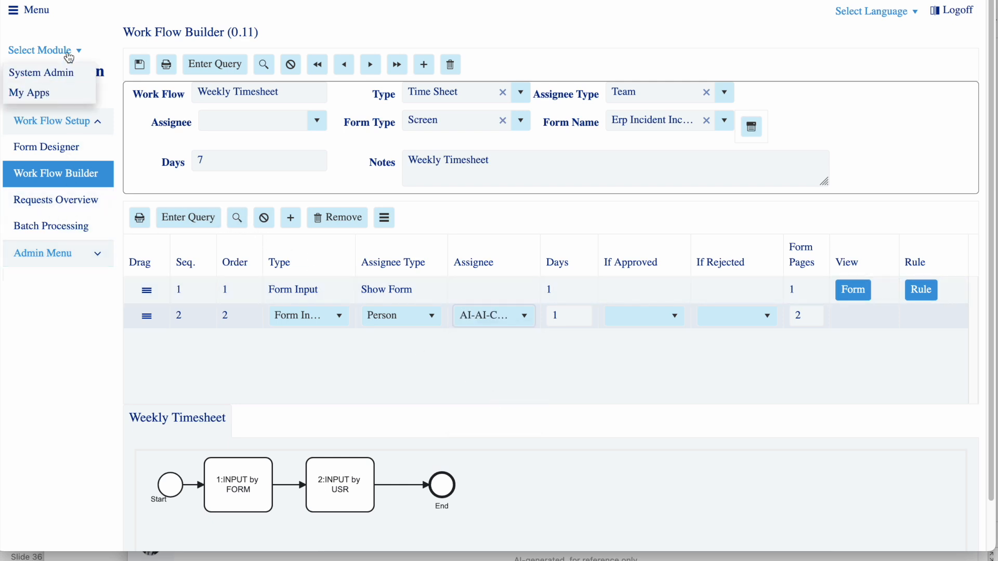
pyautogui.click(60, 93)
pyautogui.click(54, 154)
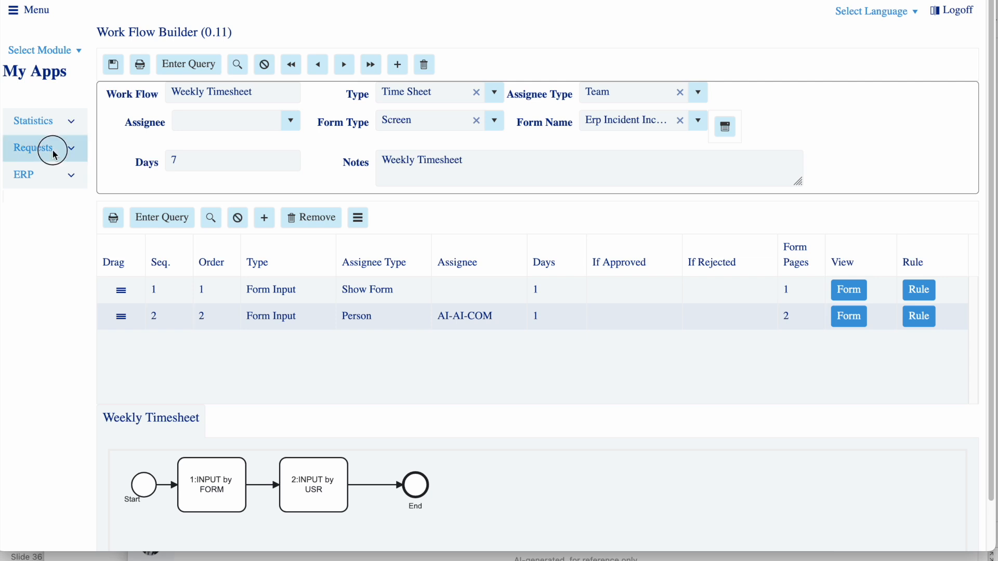
pyautogui.click(49, 173)
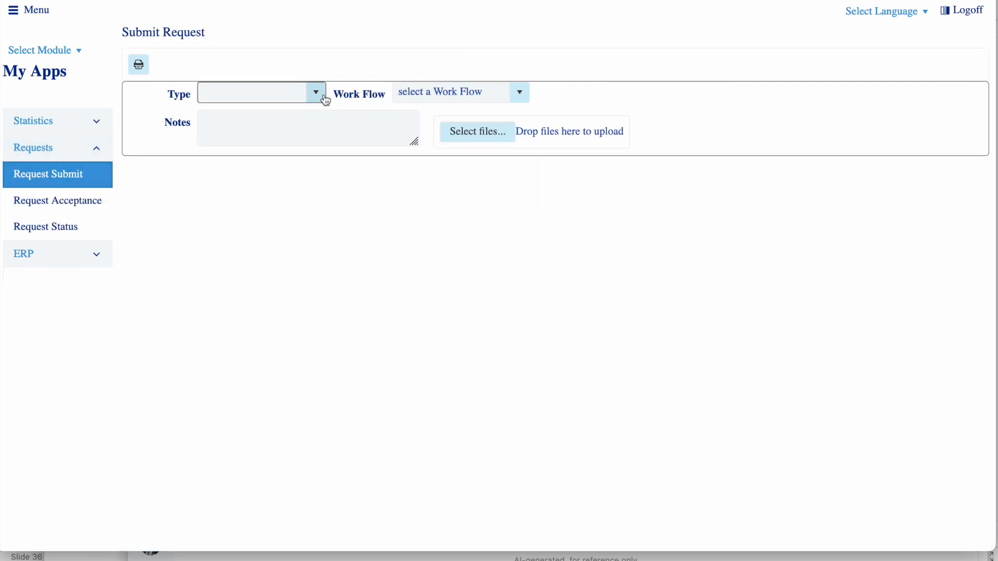
pyautogui.click(326, 101)
pyautogui.click(276, 154)
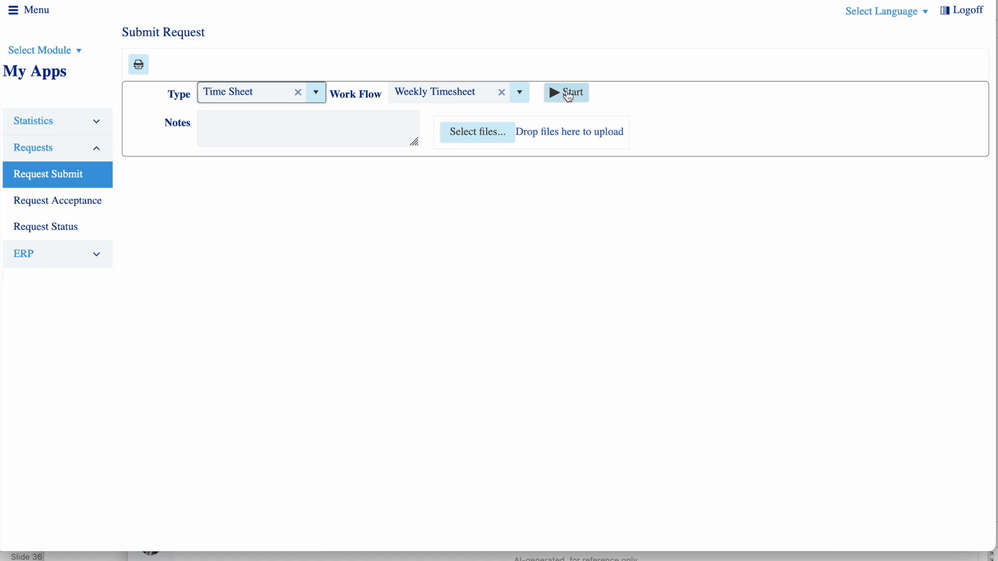
pyautogui.click(557, 96)
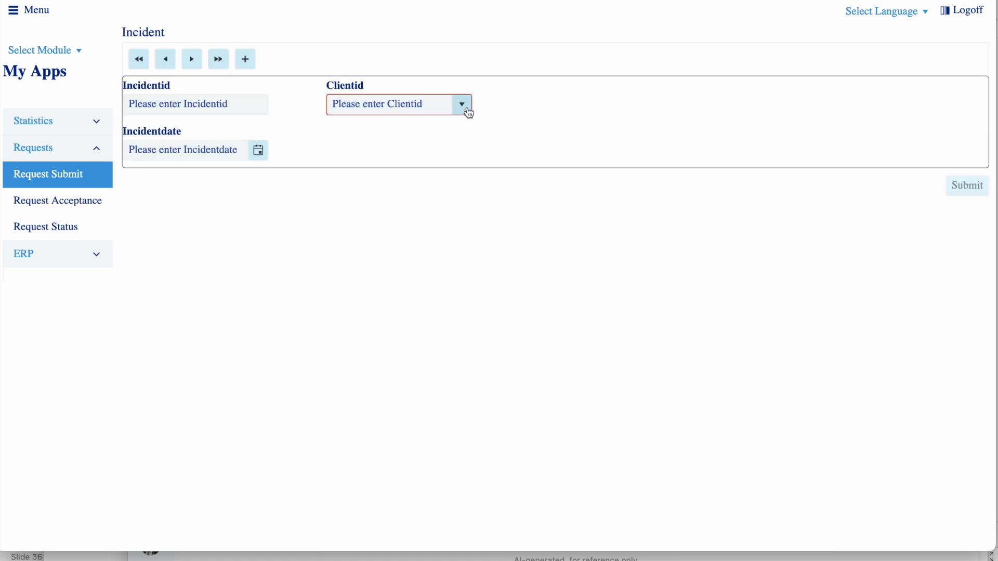
# Choose Client A as the incident's client, submit the request, and close the success message
pyautogui.click(467, 109)
pyautogui.click(388, 149)
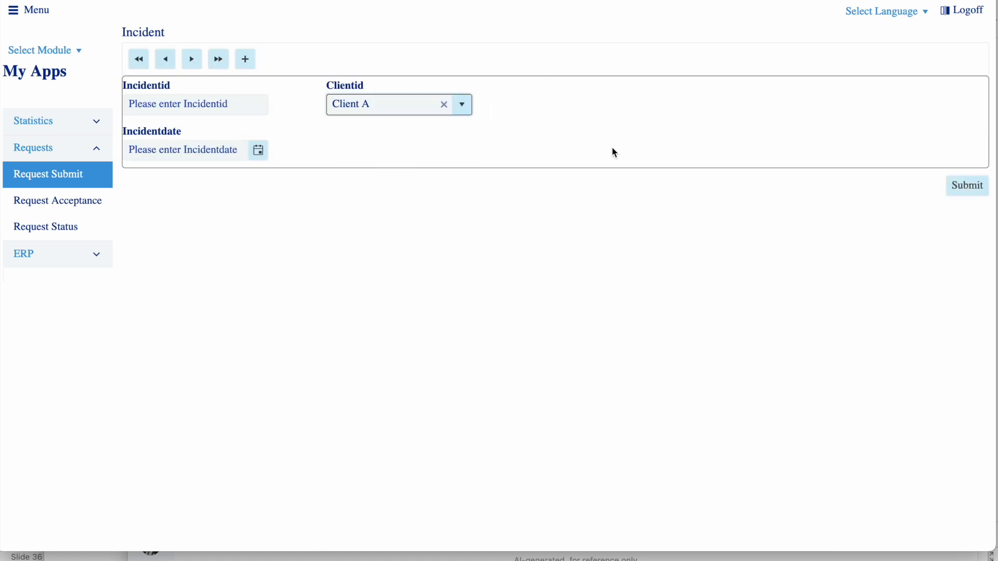
pyautogui.click(968, 189)
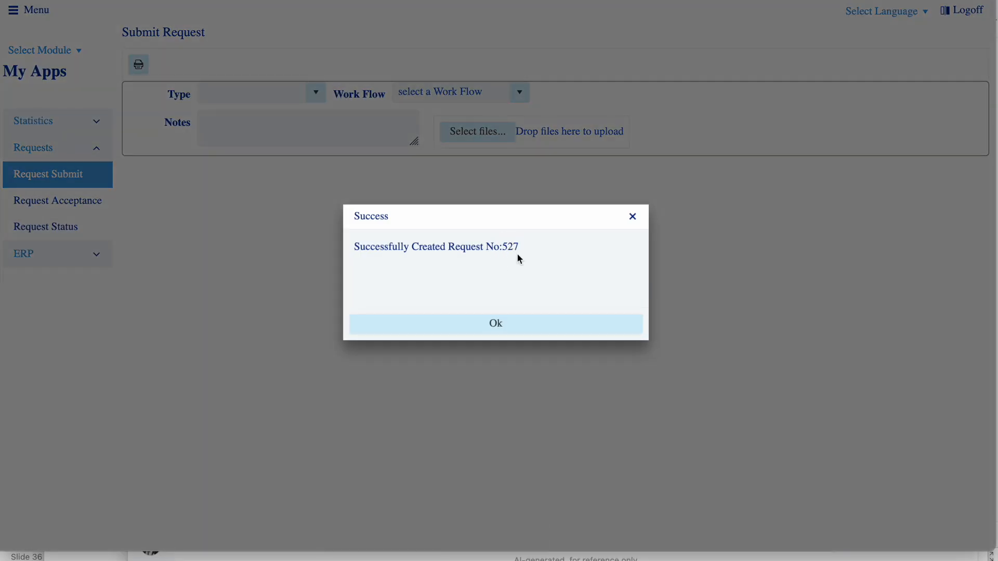
pyautogui.click(496, 323)
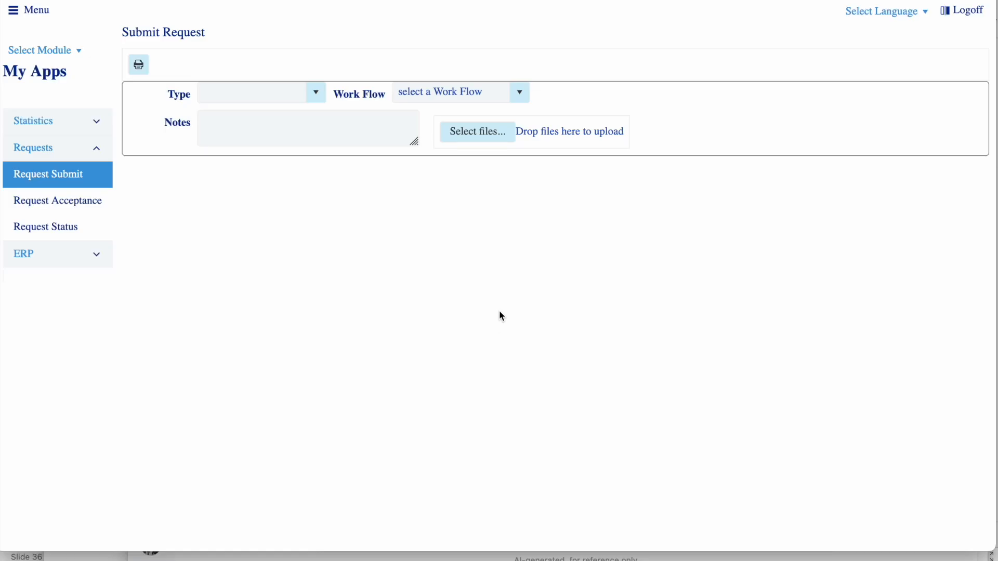
# Open the created Weekly Timesheet request in Request Acceptance and approve it with an incident update dated 2025/04/09 and described as "dscc"
pyautogui.click(94, 203)
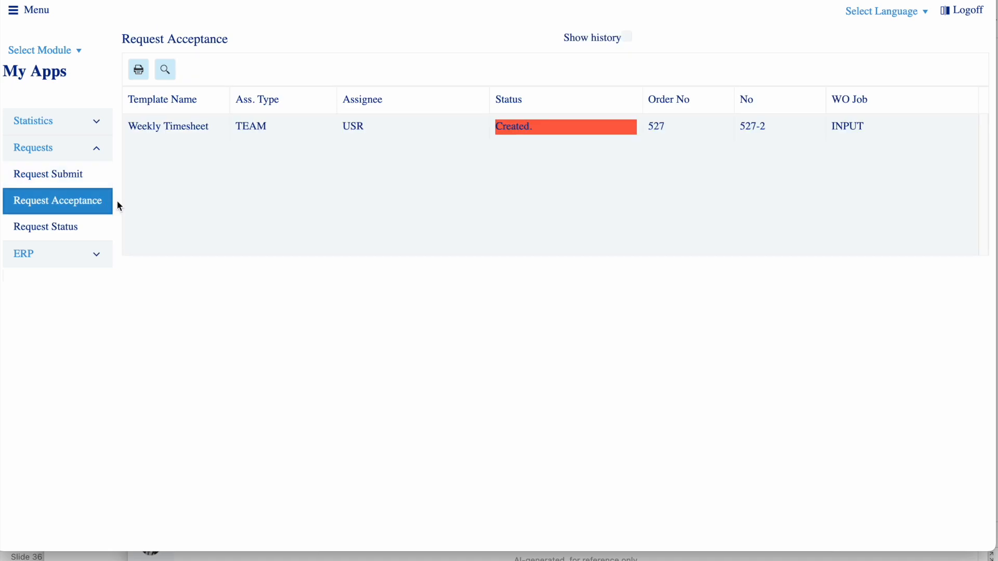
pyautogui.click(554, 130)
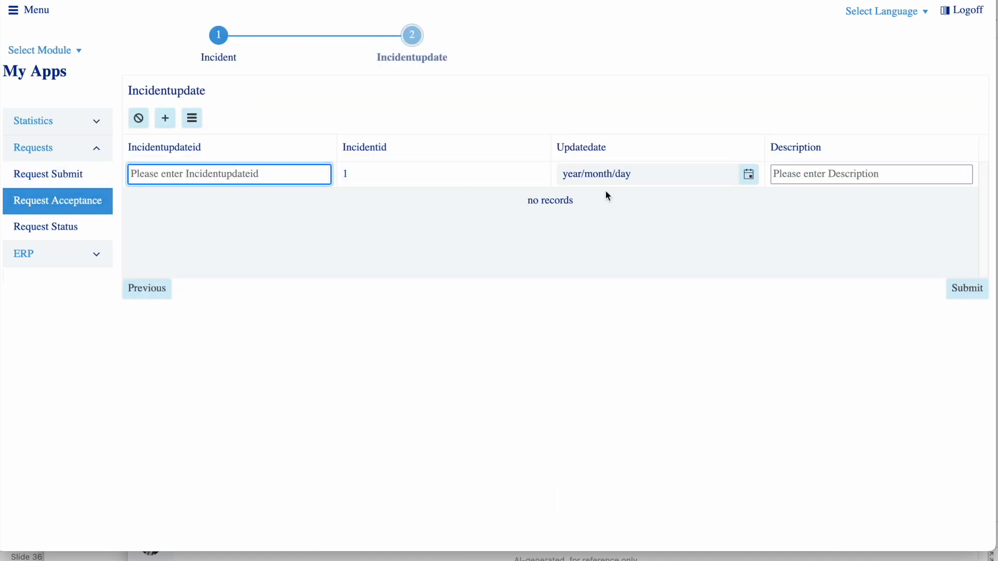
pyautogui.click(748, 174)
pyautogui.click(707, 269)
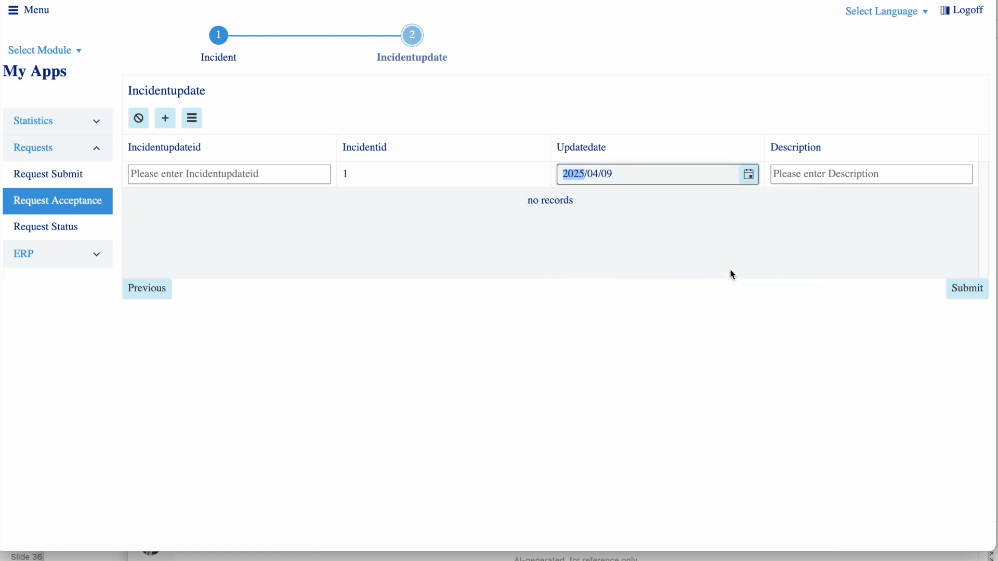
pyautogui.click(804, 173)
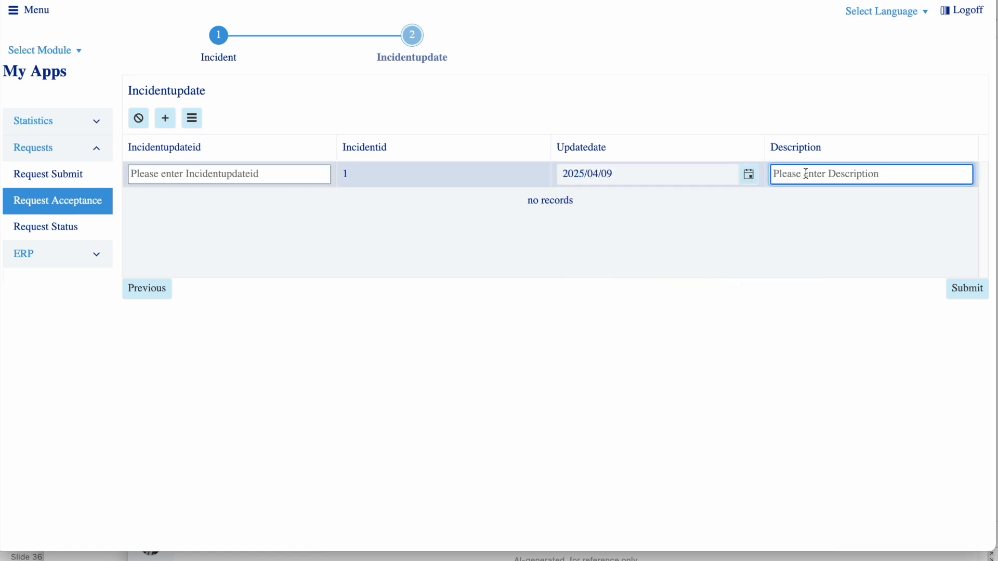
pyautogui.write('dscc')
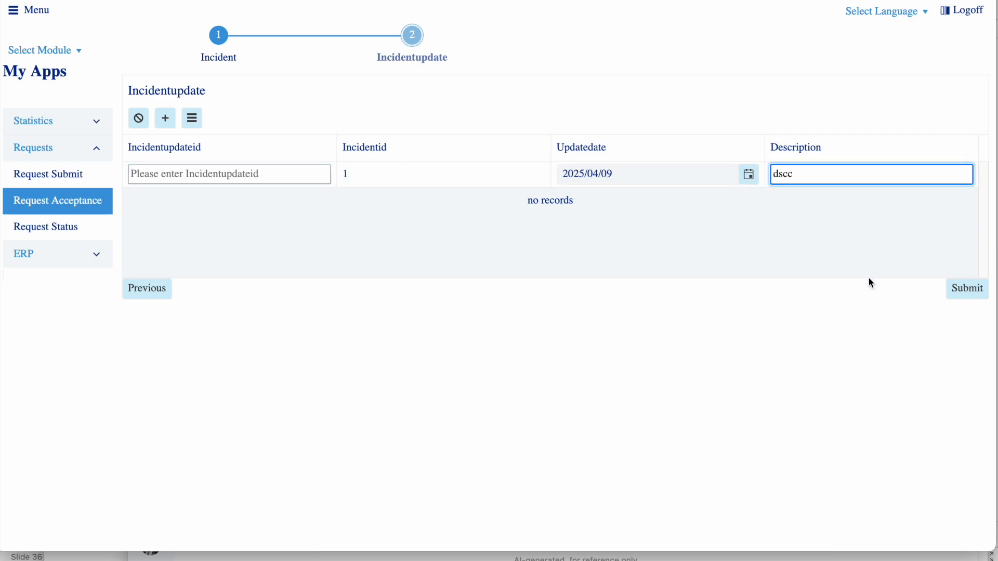
pyautogui.click(965, 289)
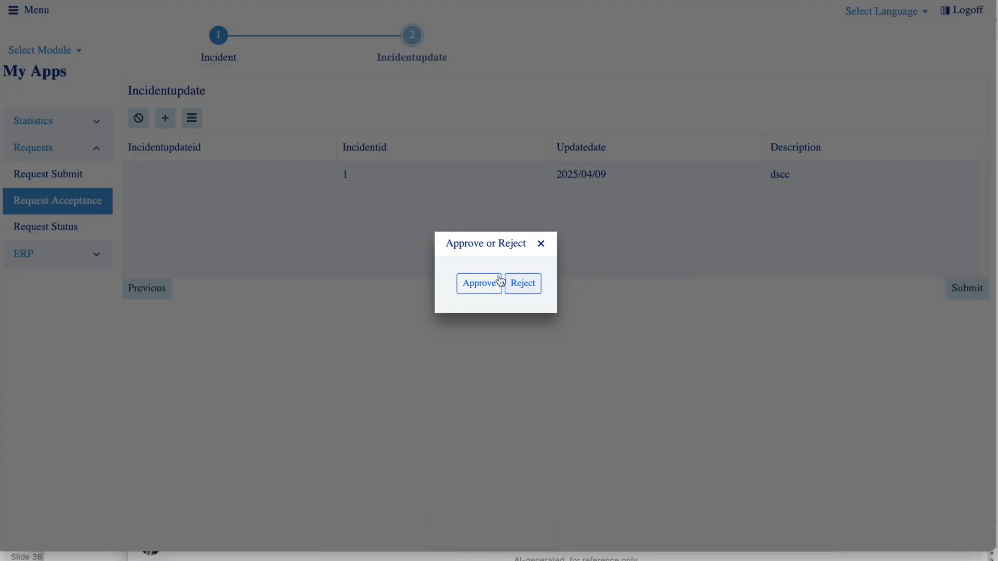
pyautogui.click(492, 280)
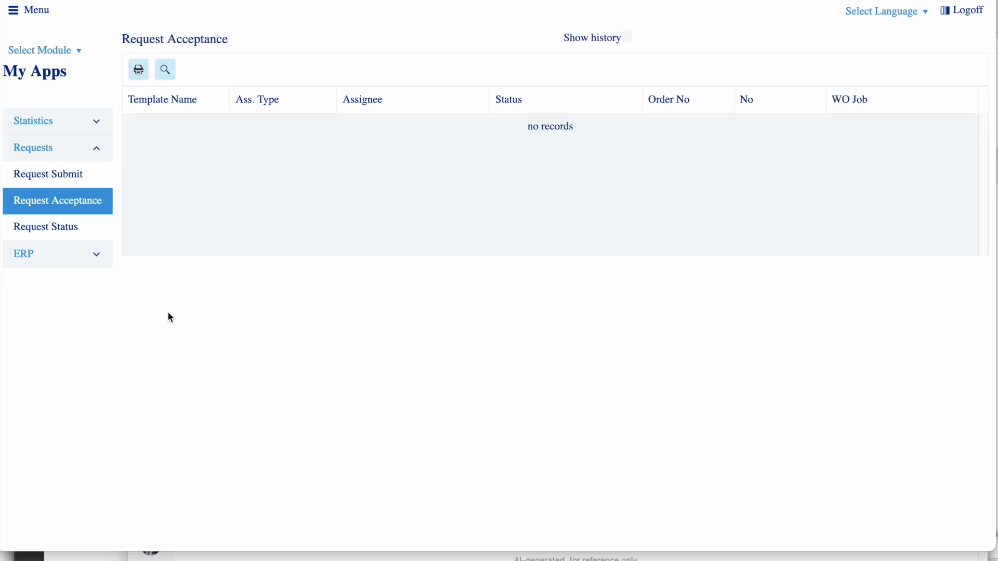
# Search all requests on the Request Status screen and view the workflow progress of the newest Weekly Timesheet request
pyautogui.click(59, 232)
pyautogui.click(555, 63)
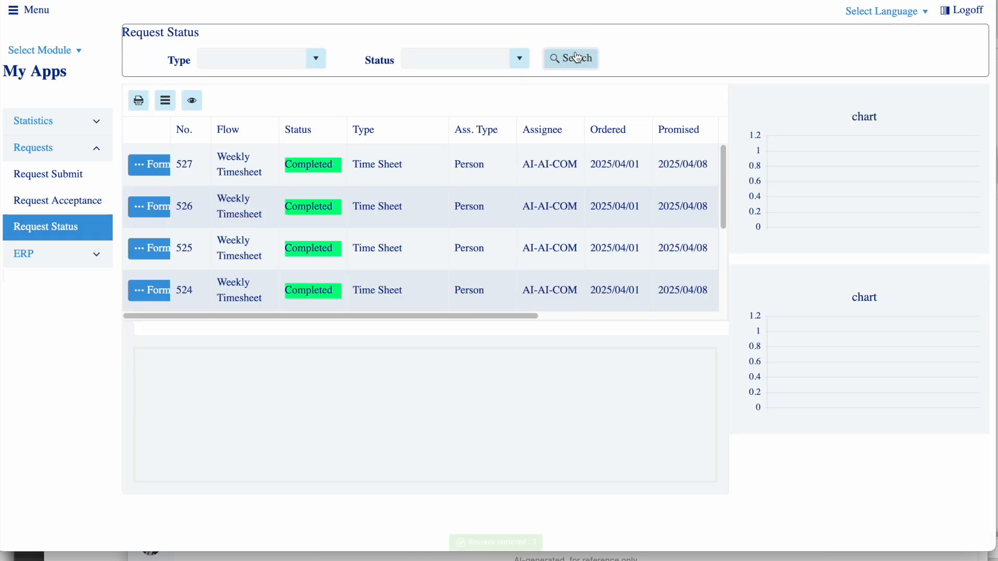
pyautogui.click(312, 165)
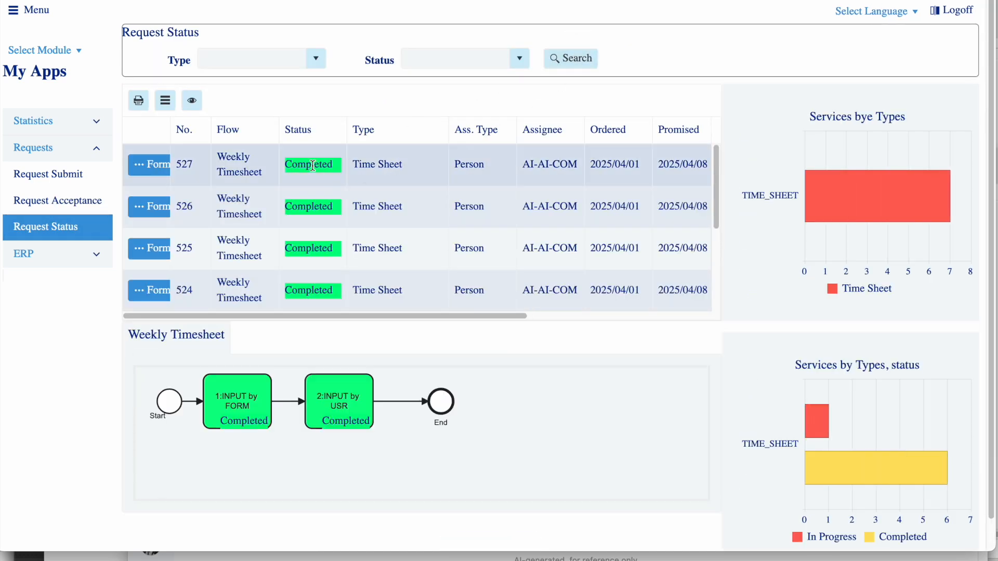